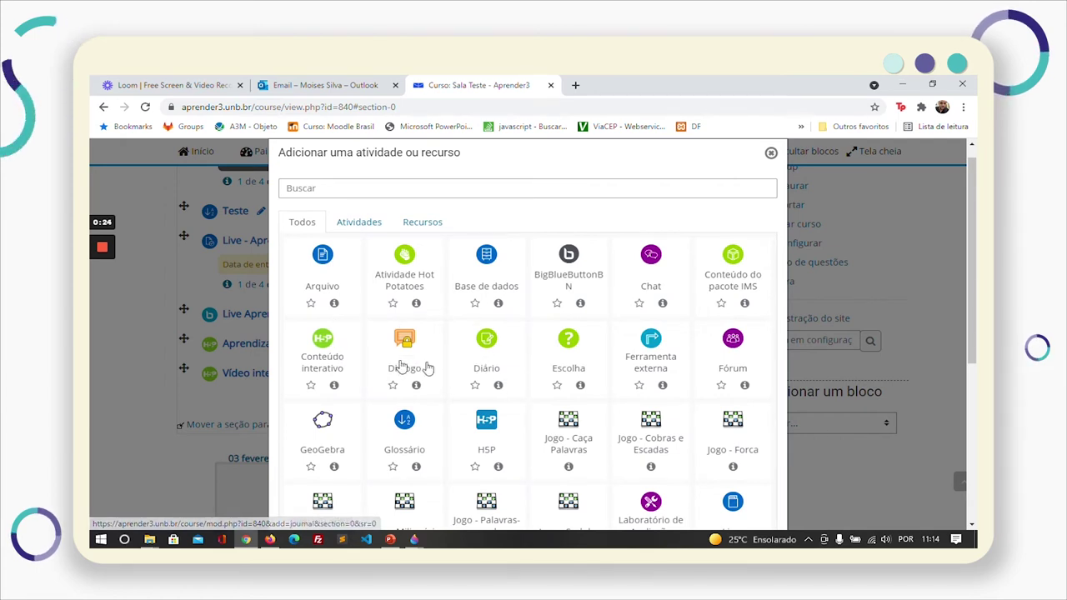
Step: Add an interactive content activity (Conteúdo interativo) to the course, search its content types for "int" and choose Interactive Book
left_click(324, 351)
scroll(448, 373, "down", 5)
scroll(486, 363, "down", 1)
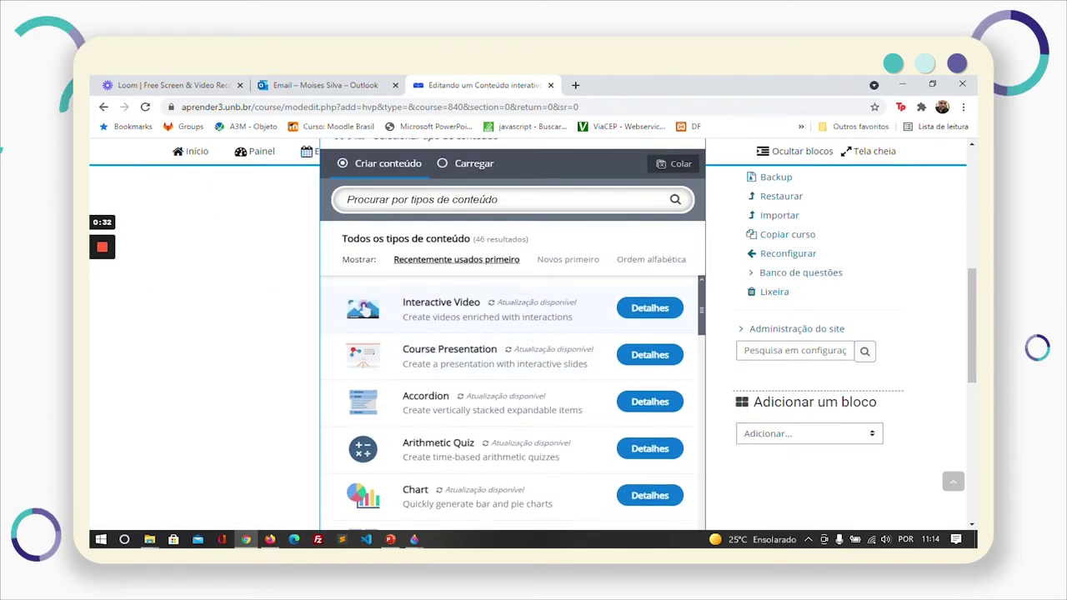
left_click(416, 201)
type("int")
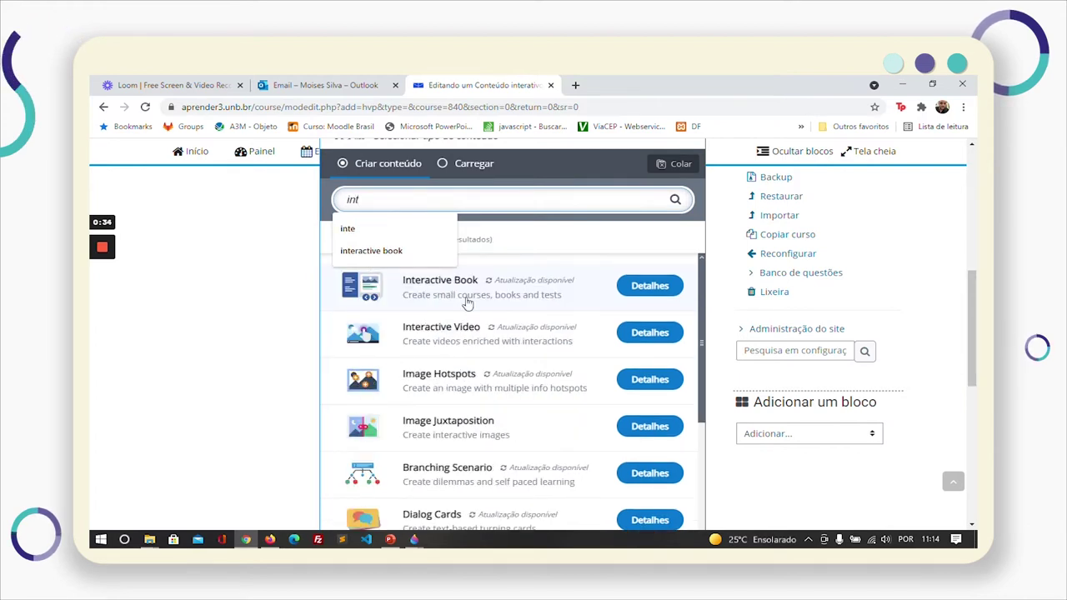
left_click(514, 295)
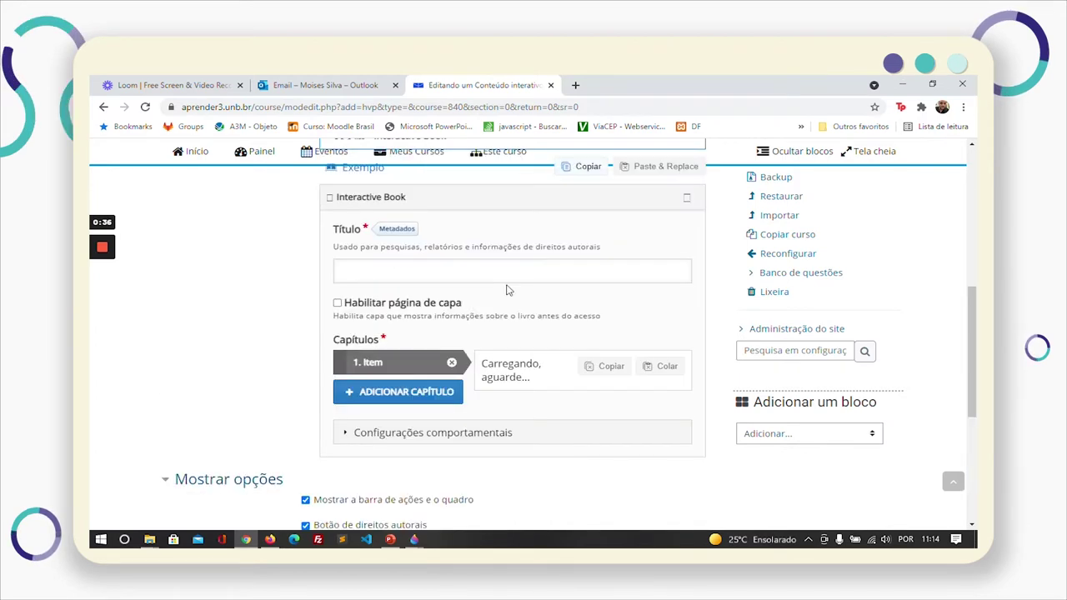
Step: Title the book "Livro Interativo - SEMUNI" and expand its editor to full screen
left_click(512, 271)
type("Se")
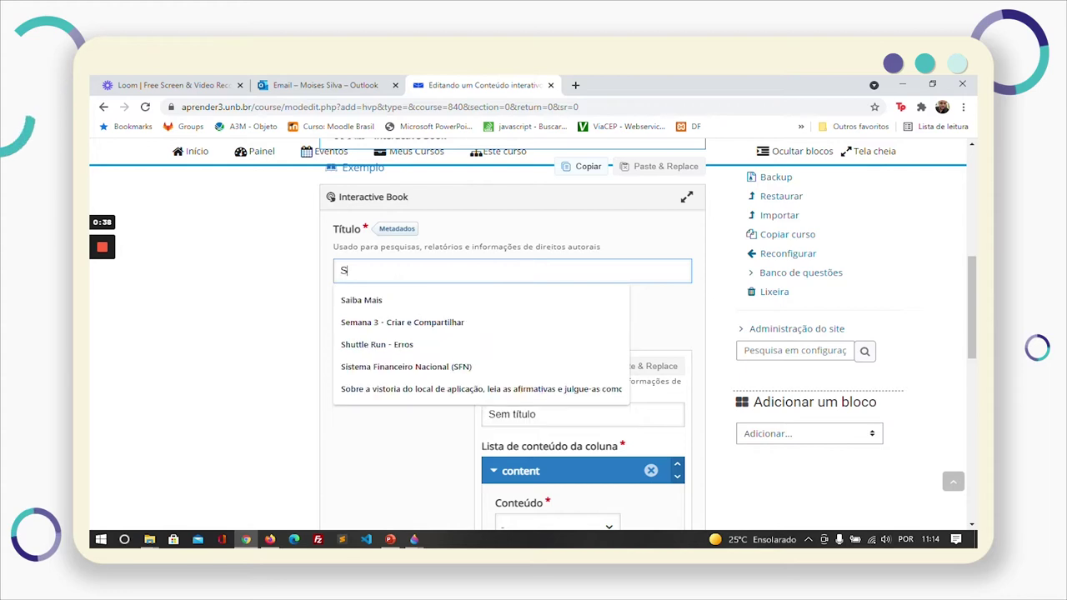
key("BackSpace")
key("BackSpace")
type("Livro Inter")
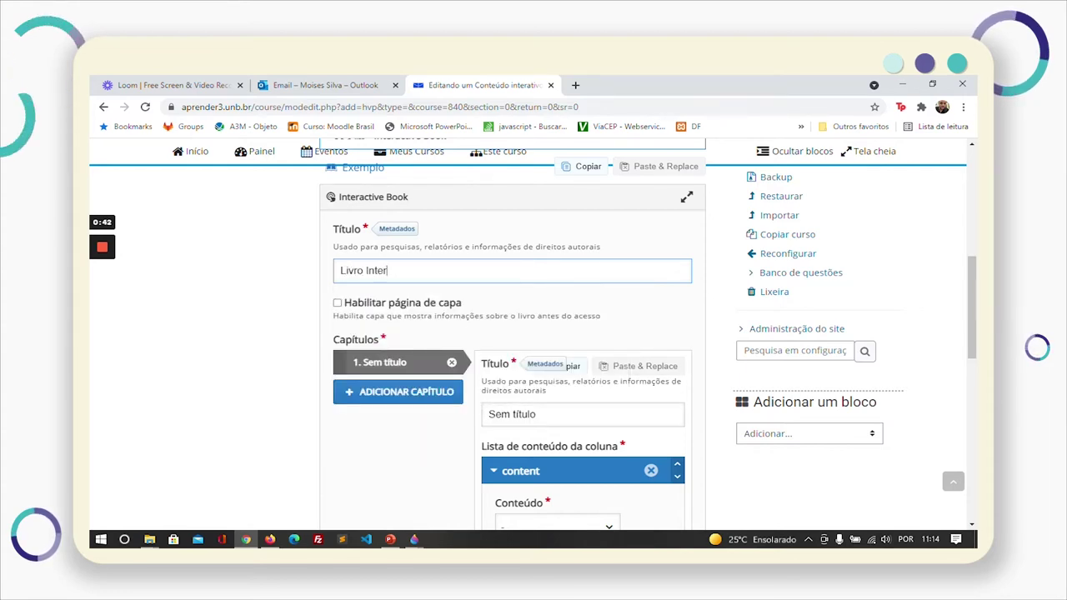
type("ativo - SEM")
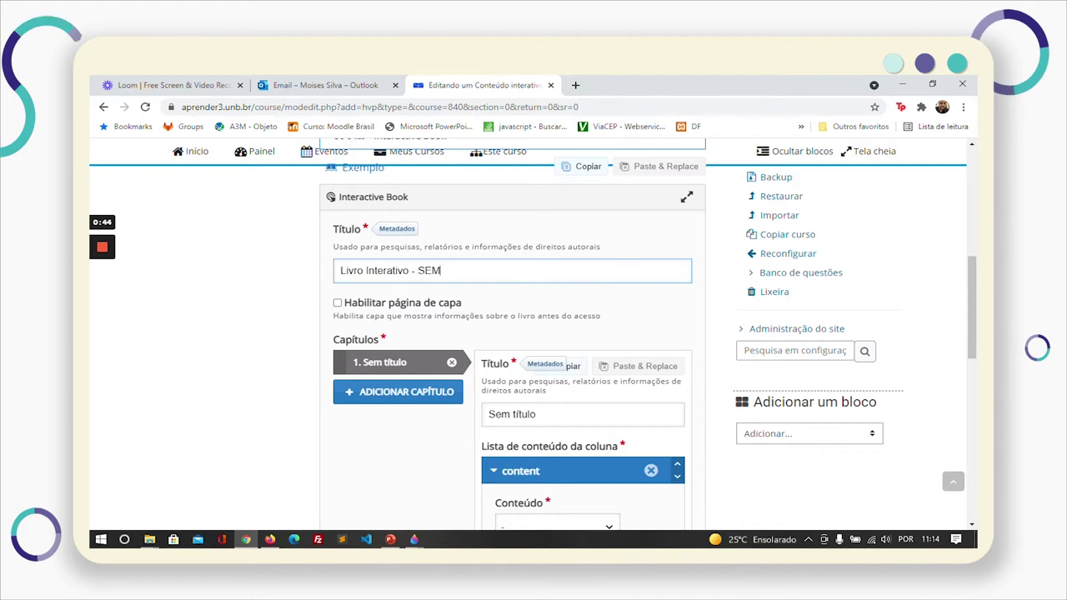
type("UNI")
scroll(677, 219, "down", 1)
scroll(677, 218, "up", 1)
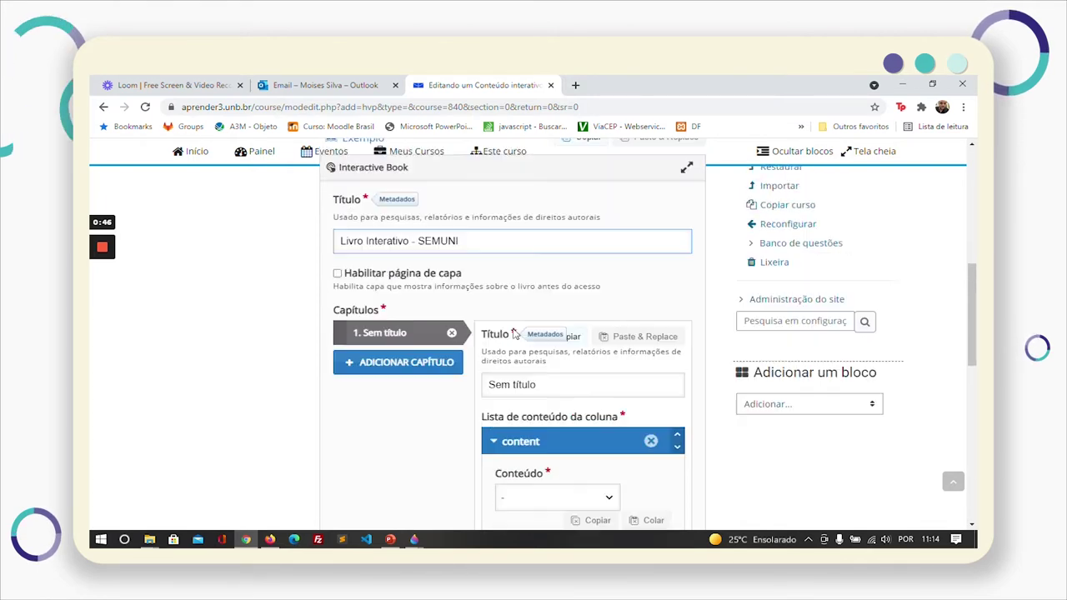
left_click(686, 198)
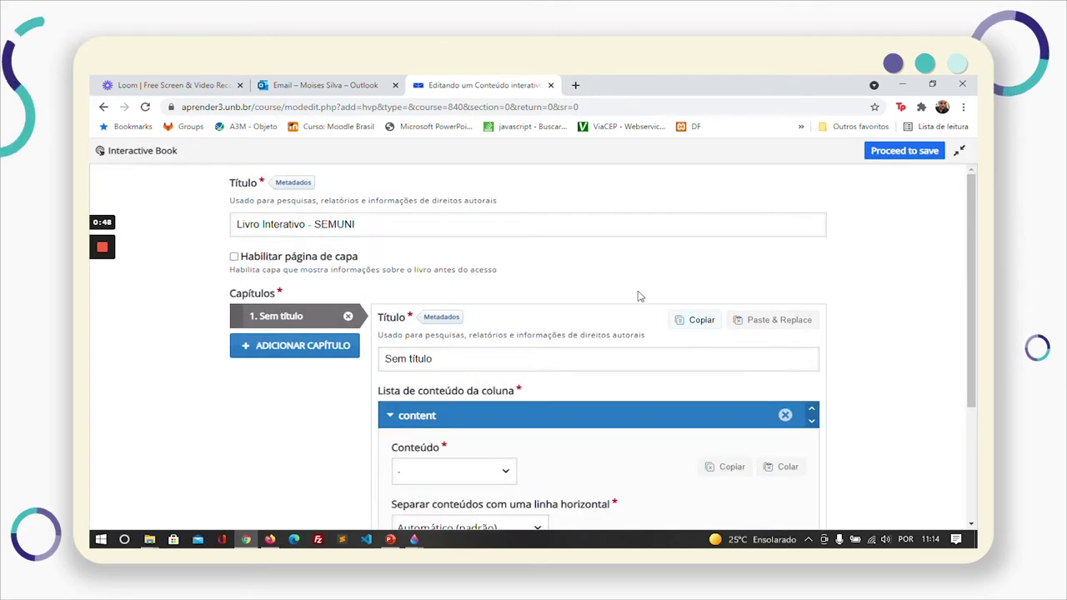
Step: Review the available content types for the first chapter and set its content to Accordion
scroll(753, 331, "down", 3)
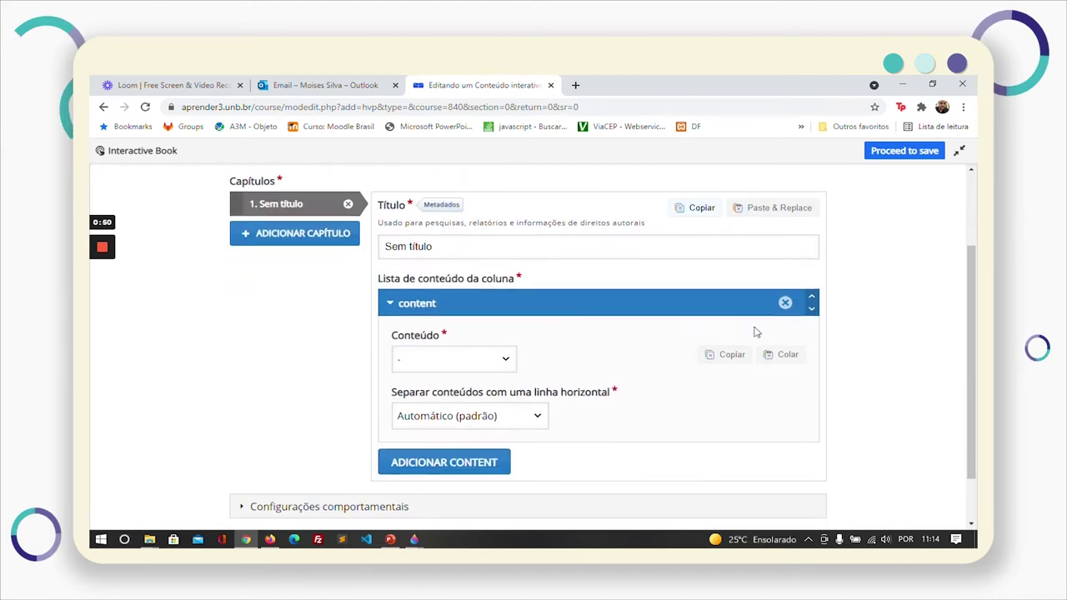
scroll(755, 337, "up", 2)
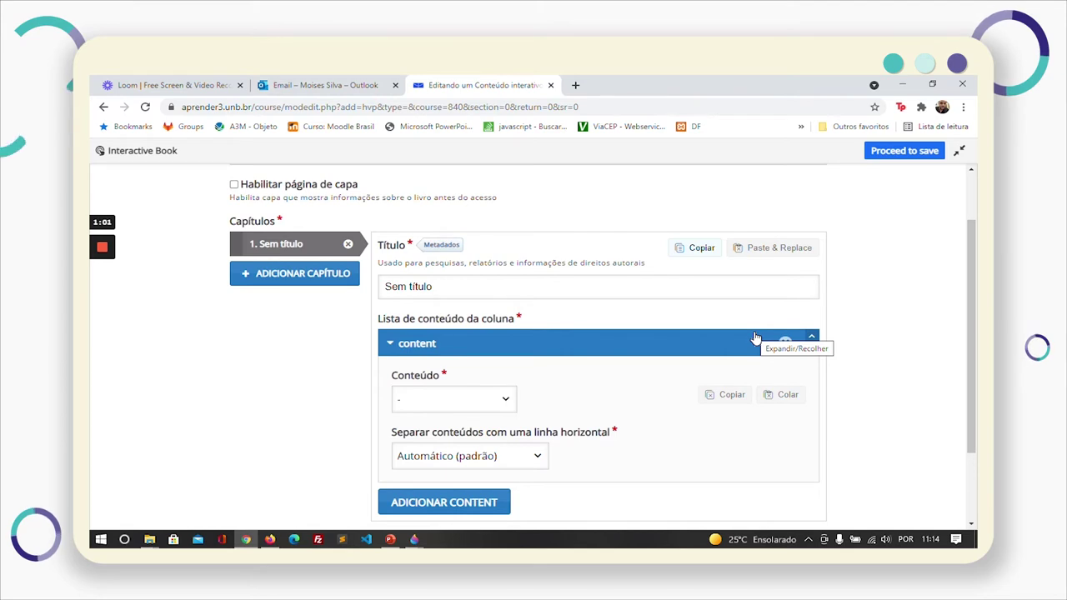
left_click(529, 460)
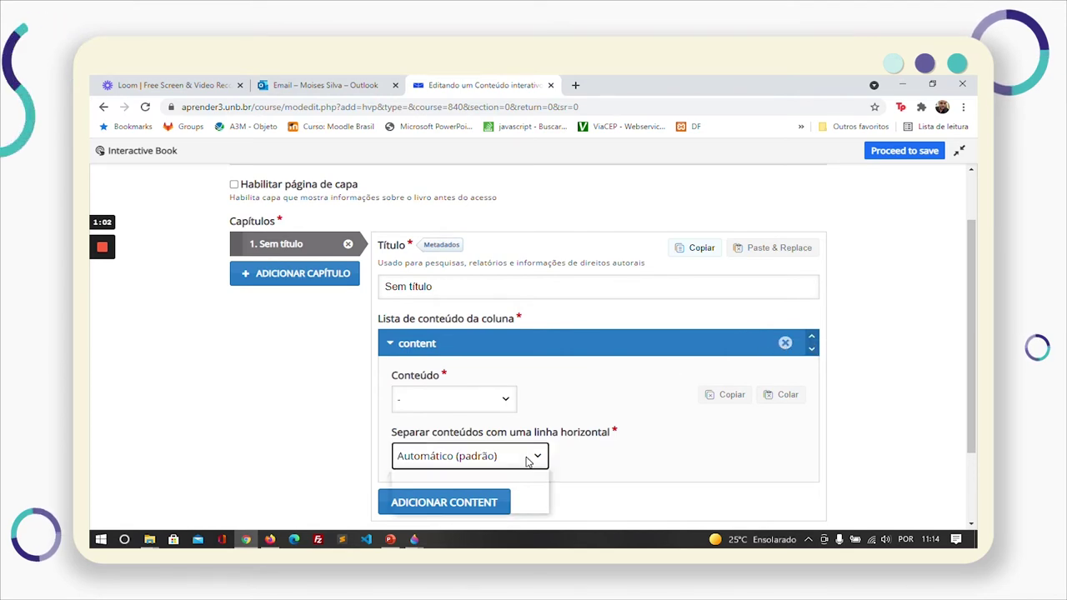
left_click(488, 402)
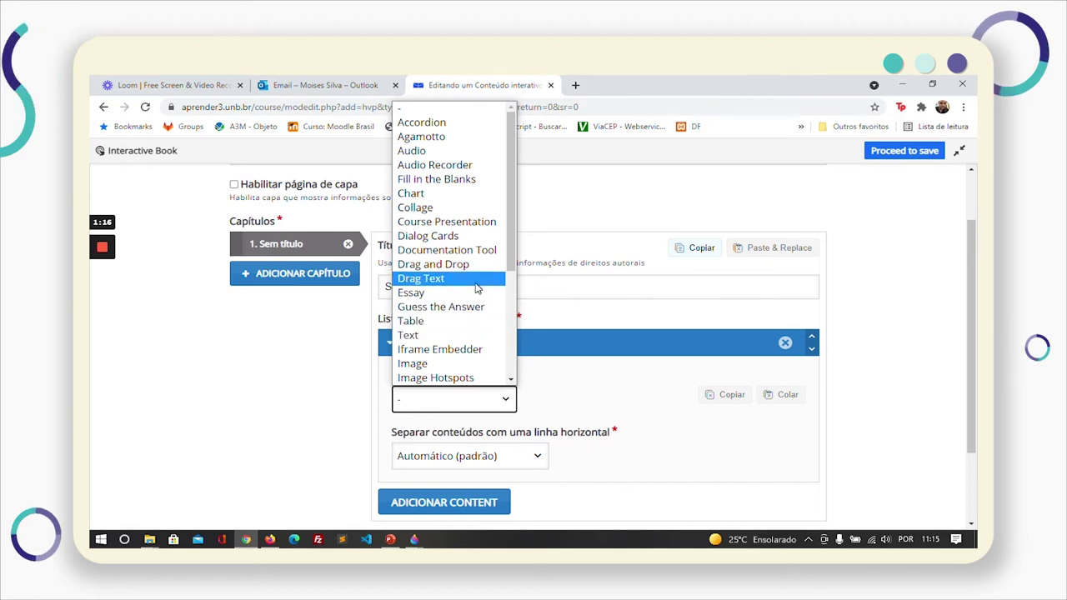
scroll(476, 280, "down", 3)
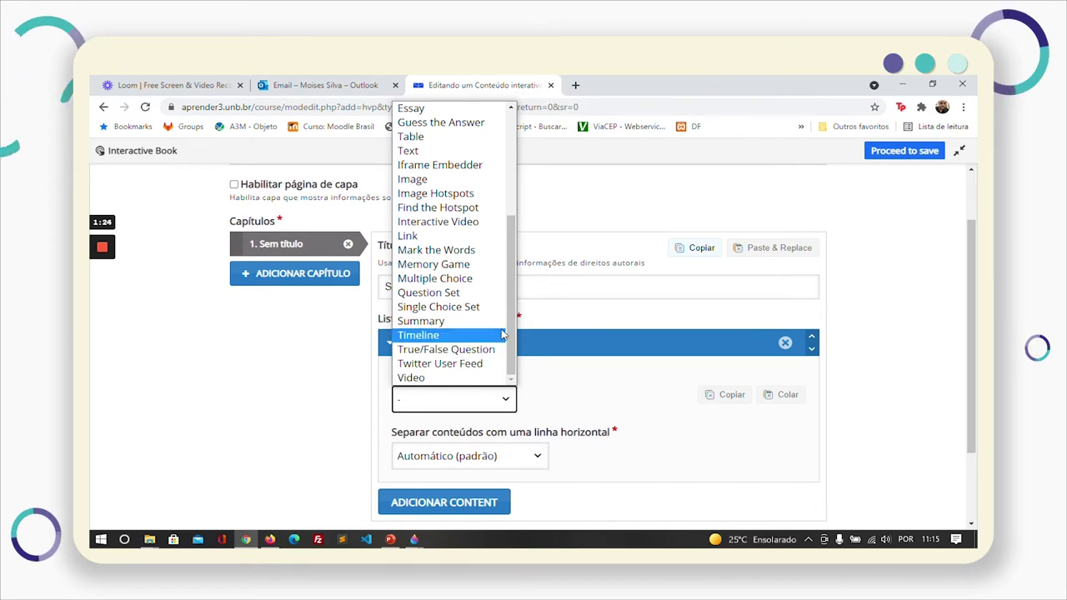
scroll(479, 267, "up", 5)
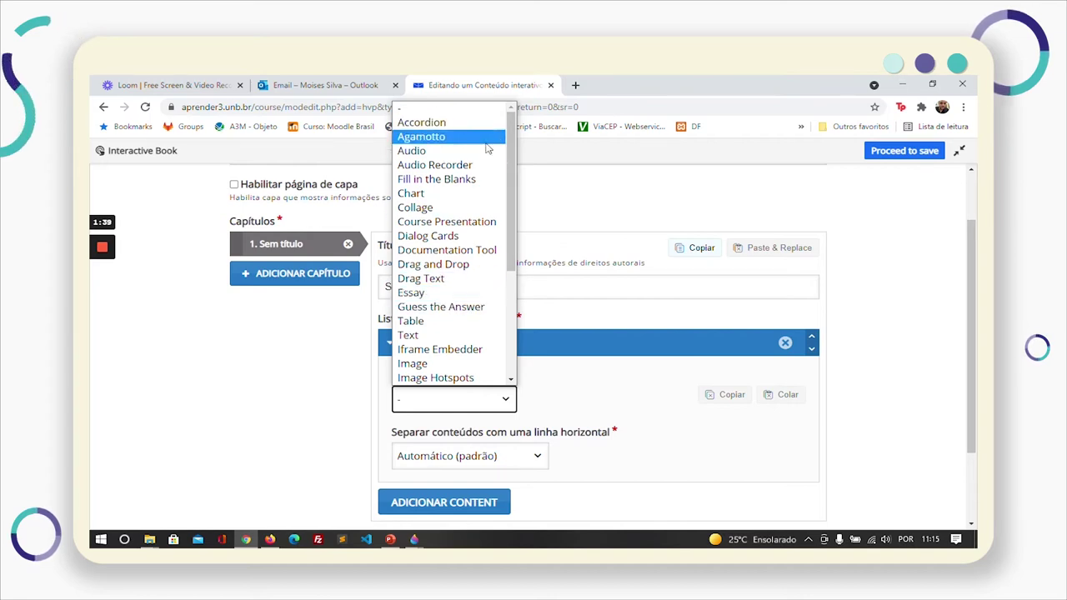
left_click(463, 126)
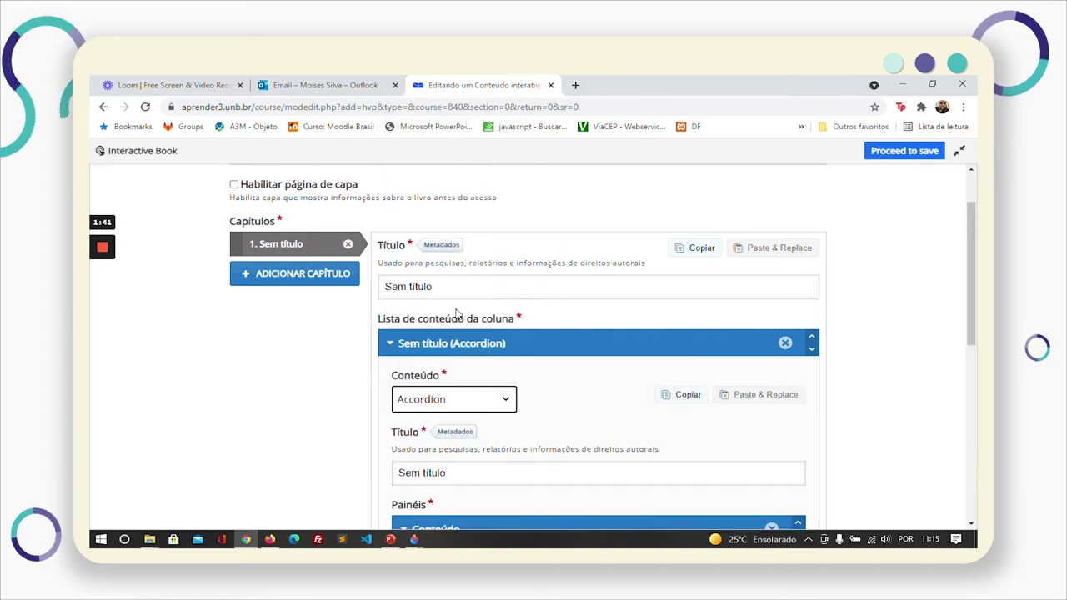
Step: Enter "Teste" as both the title and the metadata title of the accordion's first panel
scroll(463, 326, "down", 3)
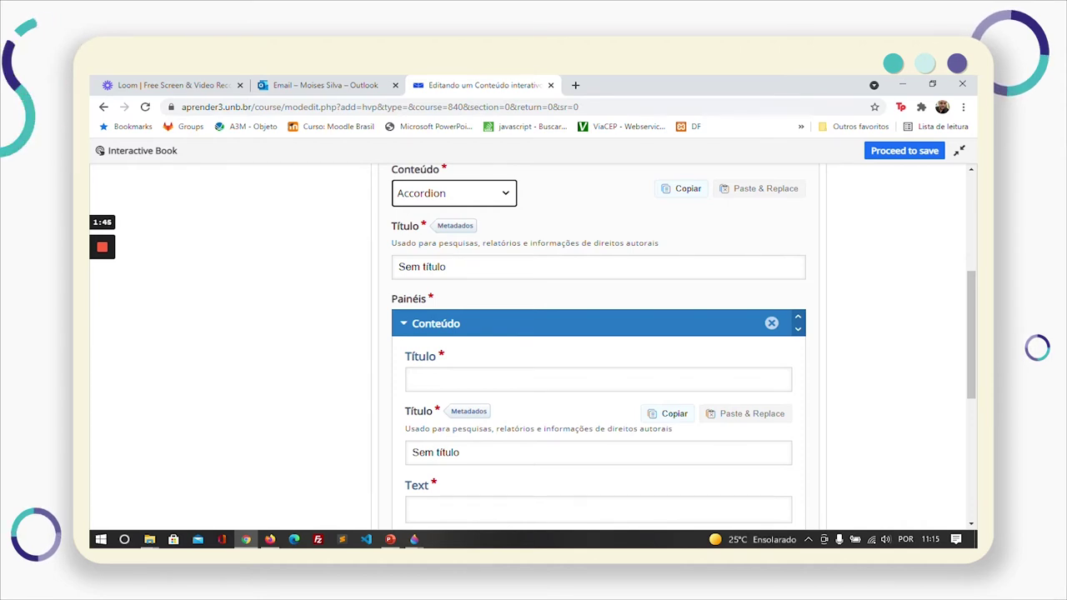
scroll(508, 384, "down", 2)
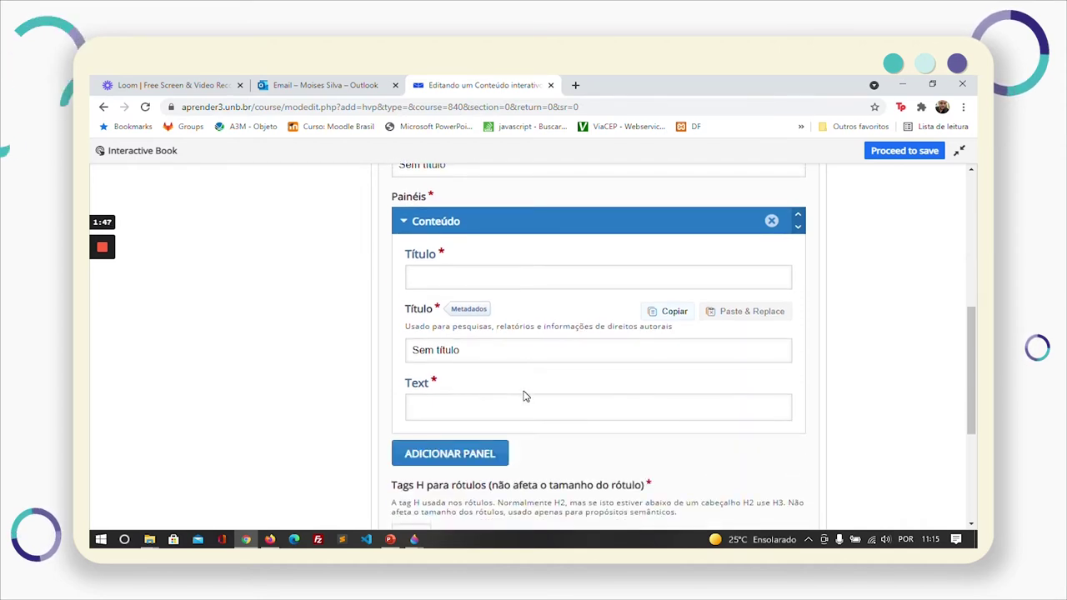
scroll(525, 396, "up", 3)
scroll(539, 389, "down", 1)
scroll(482, 400, "down", 1)
left_click(500, 381)
type("Tes")
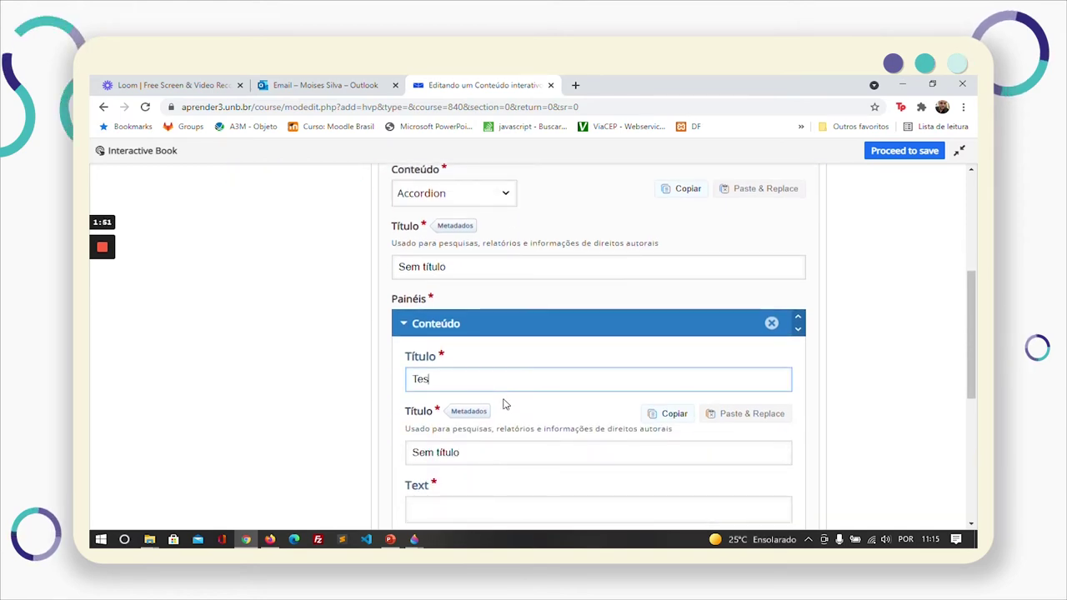
type("tes")
key("BackSpace")
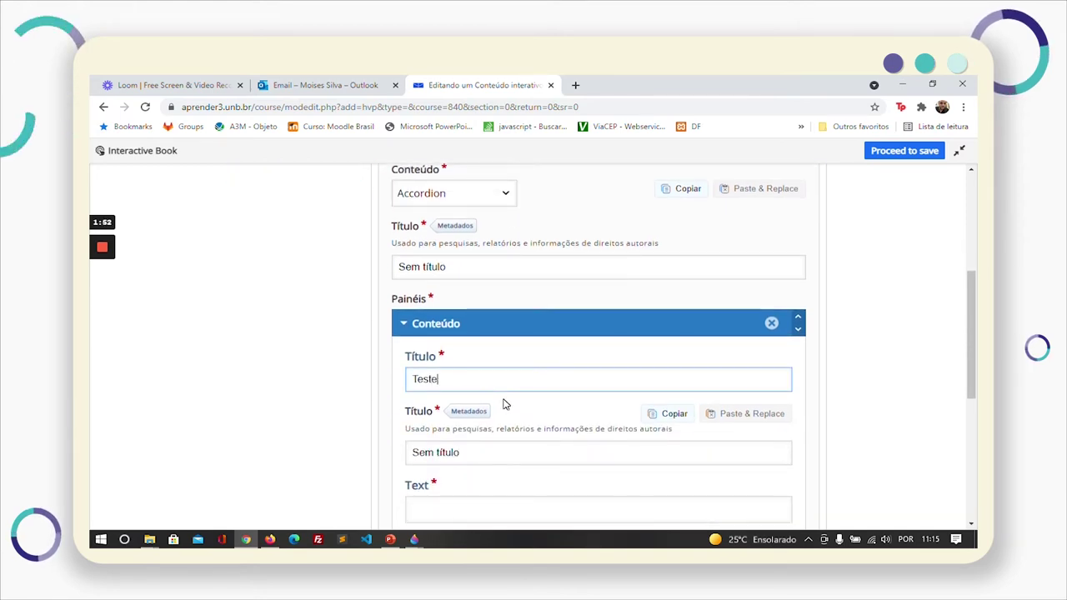
key("Tab")
key("ctrl+shift+Left")
scroll(503, 404, "down", 3)
scroll(503, 439, "up", 2)
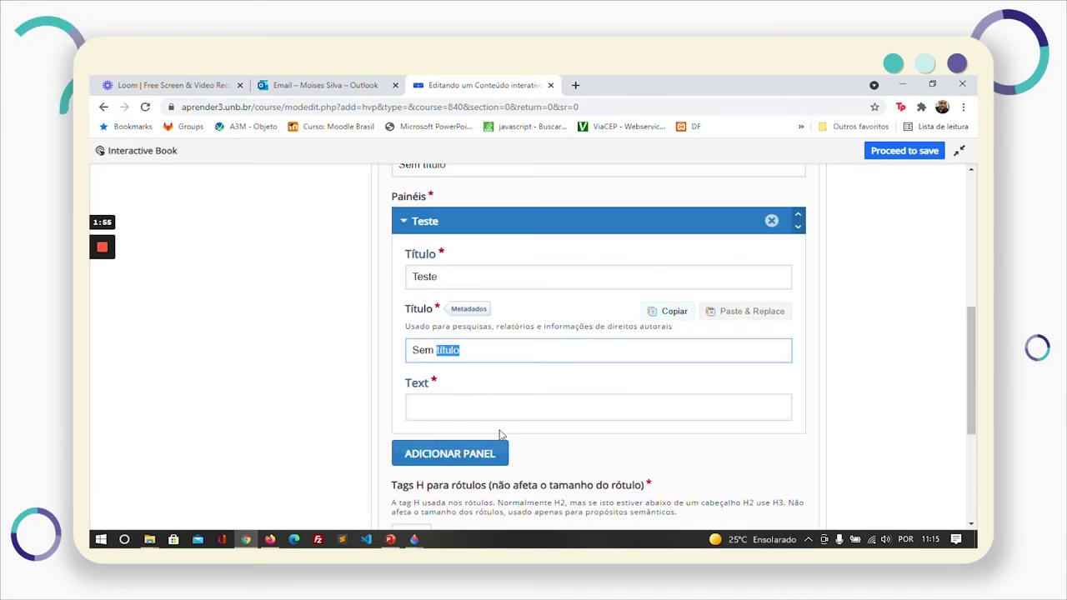
type("Teste")
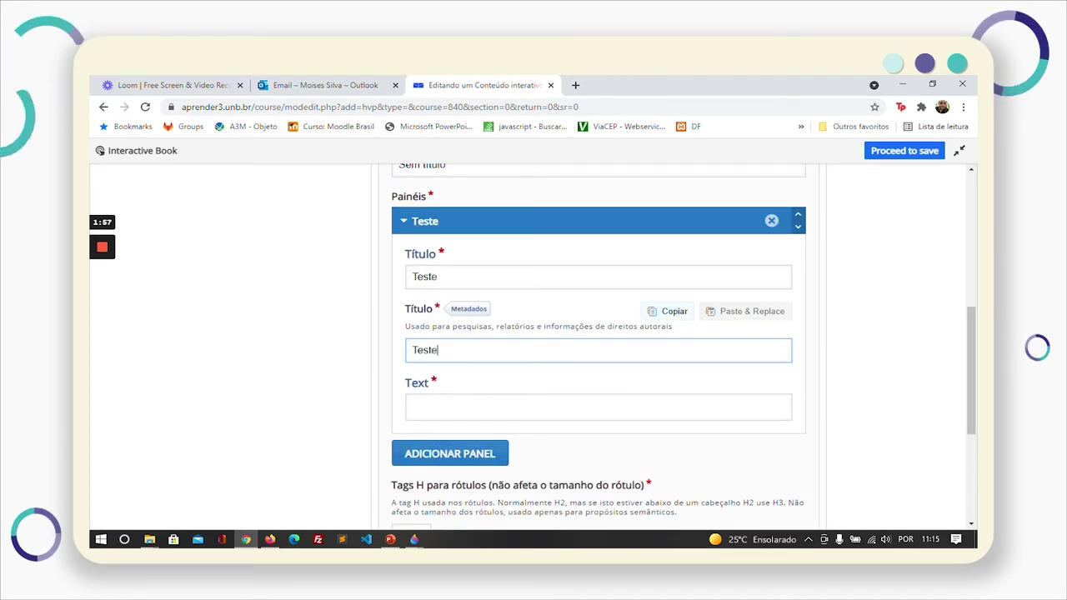
Step: Fill the first panel's text with "Lorem ipsum" repeated five times
left_click(461, 407)
type("Lorem ipsum")
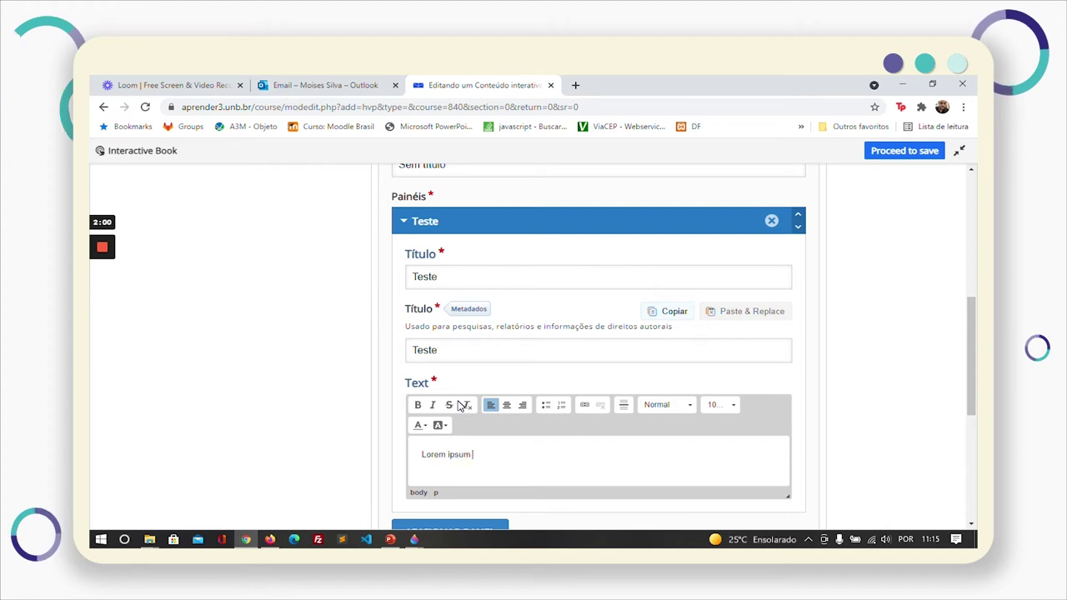
key("ctrl+a")
key("Right")
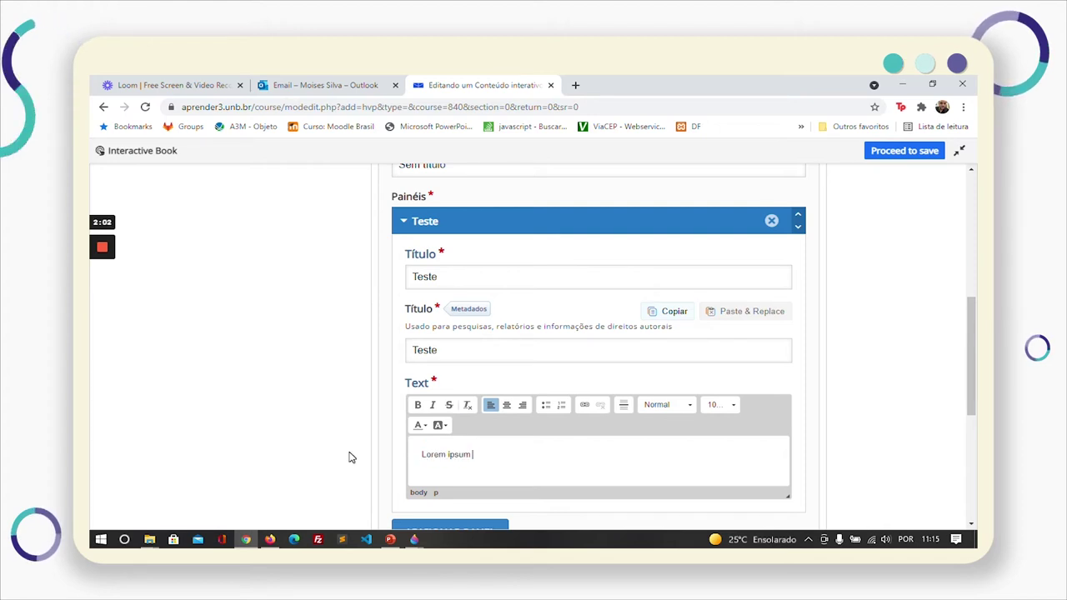
key("ctrl+v")
key("ctrl+v")
key("ctrl+v")
key("ctrl+v")
scroll(346, 450, "down", 1)
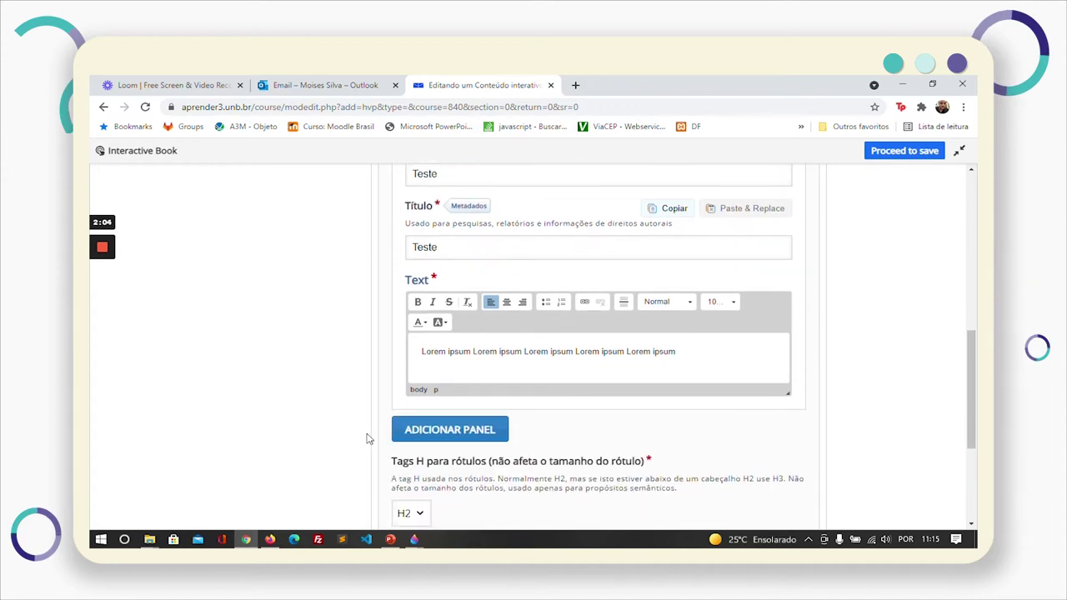
Step: Add a second accordion panel with both titles set to "Teste 2" and "Lorem ipsum" repeated four times as its text
left_click(433, 431)
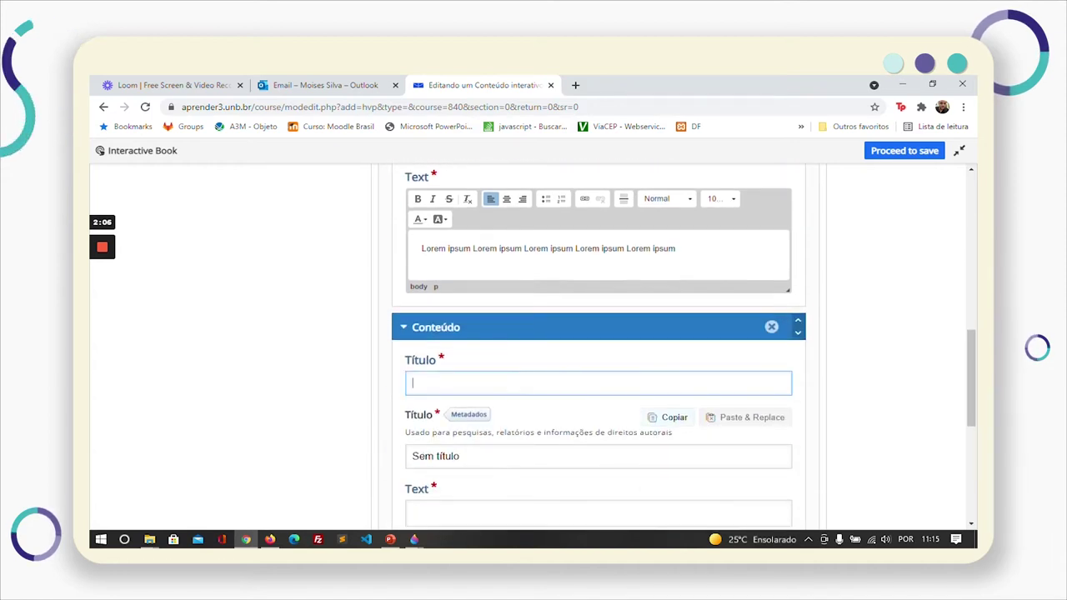
type("Teste 2")
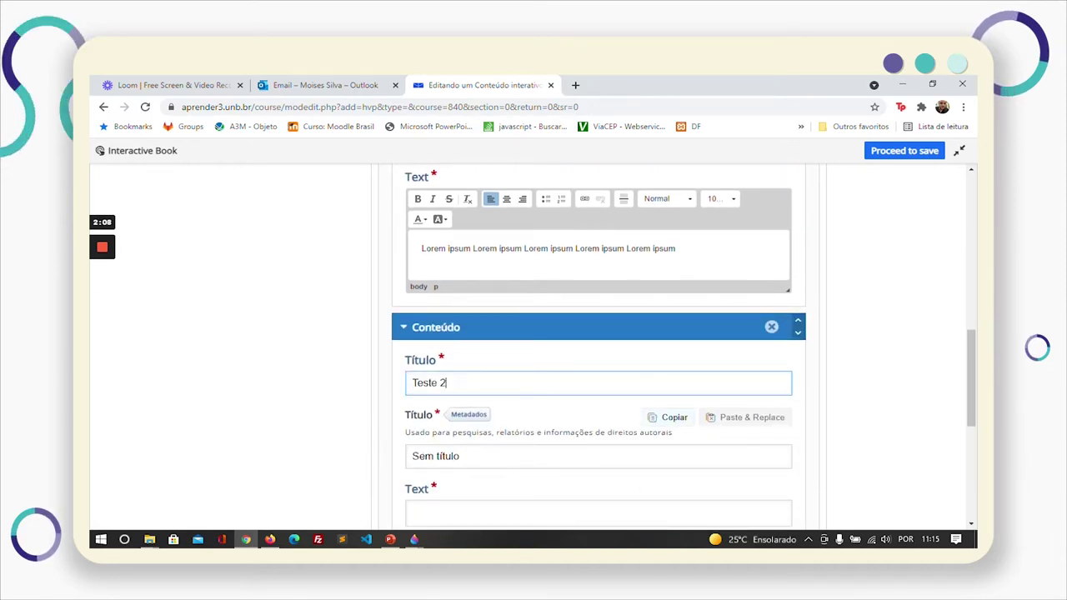
key("Tab")
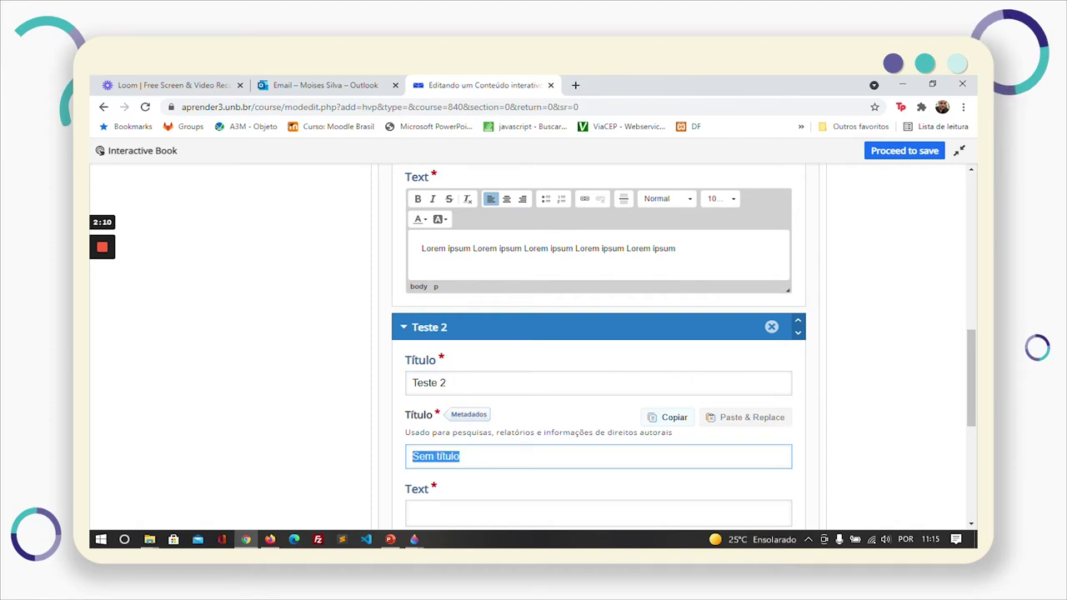
type("Teste 2")
scroll(599, 341, "down", 3)
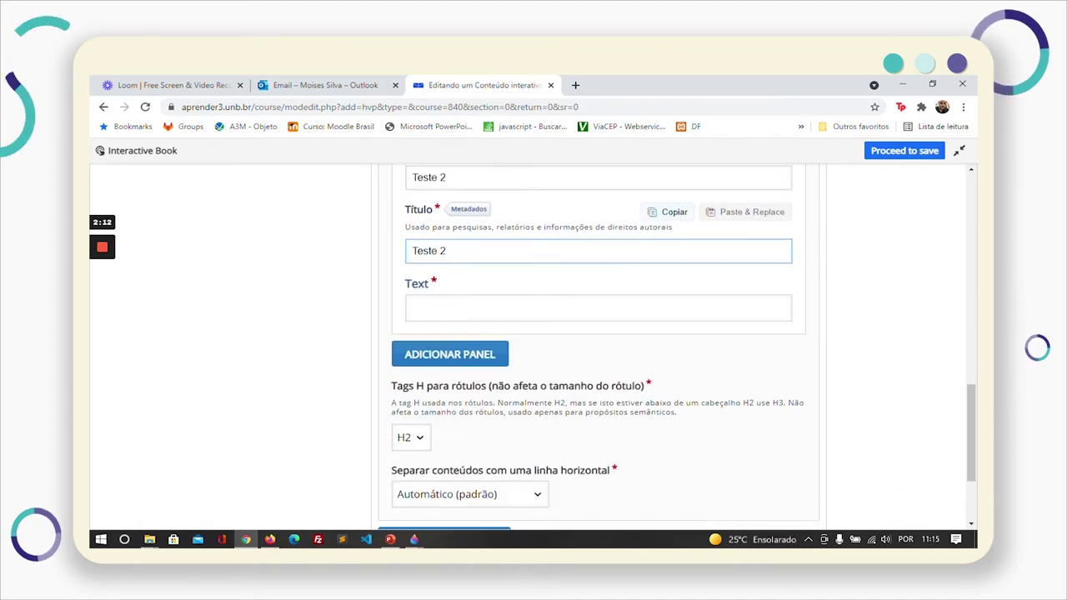
key("Tab")
type("Lorem ipsum")
Step: Add a third accordion panel with both titles set to "Teste 3" and "Lorem ipsum" repeated three times as its text
left_click(472, 438)
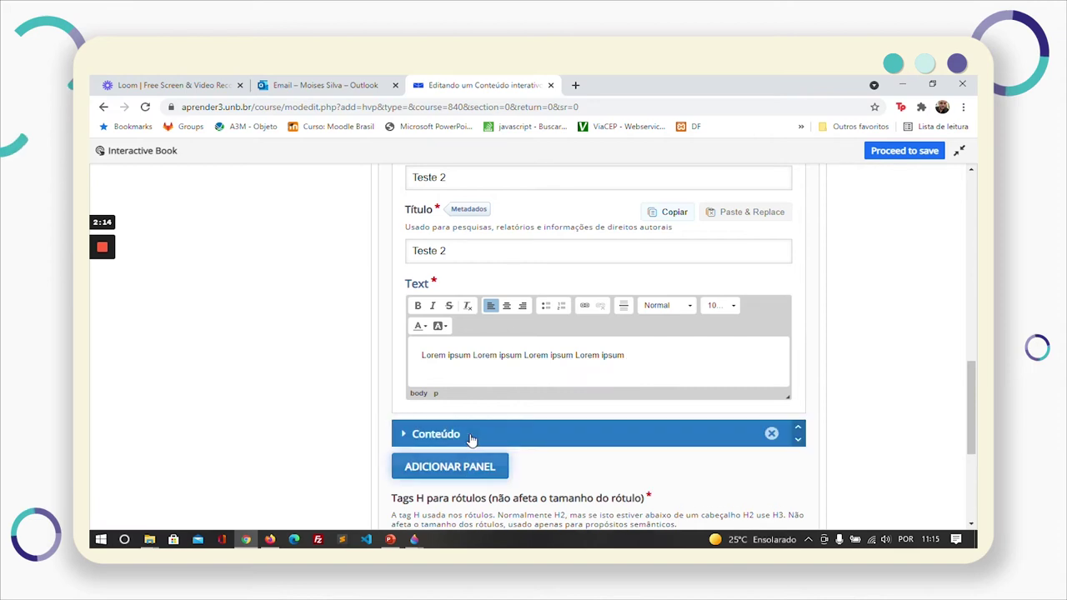
scroll(472, 438, "down", 2)
left_click(413, 386)
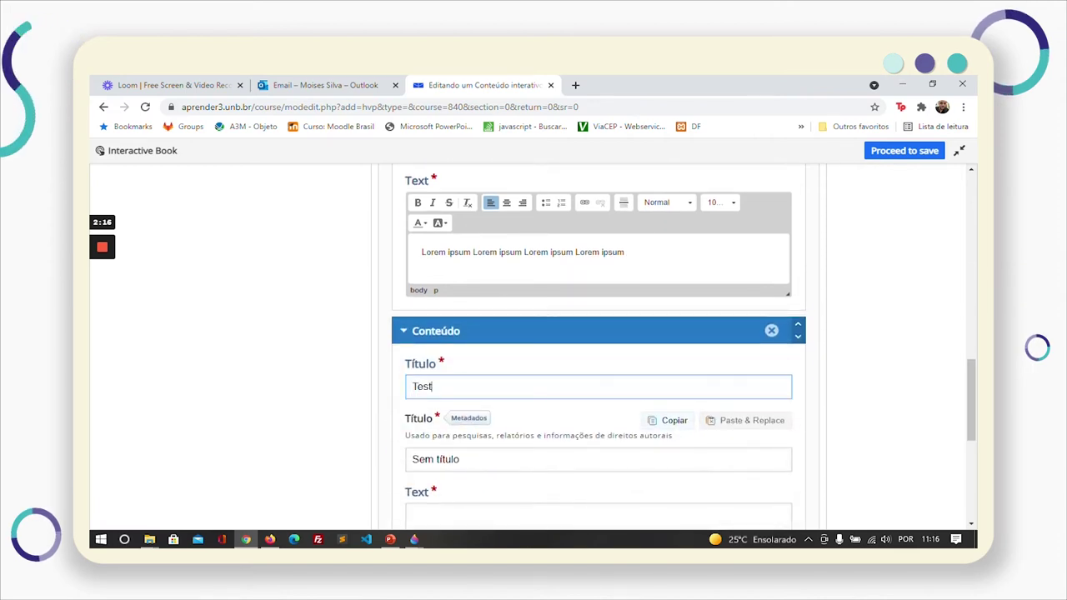
key("Tab")
type("Te")
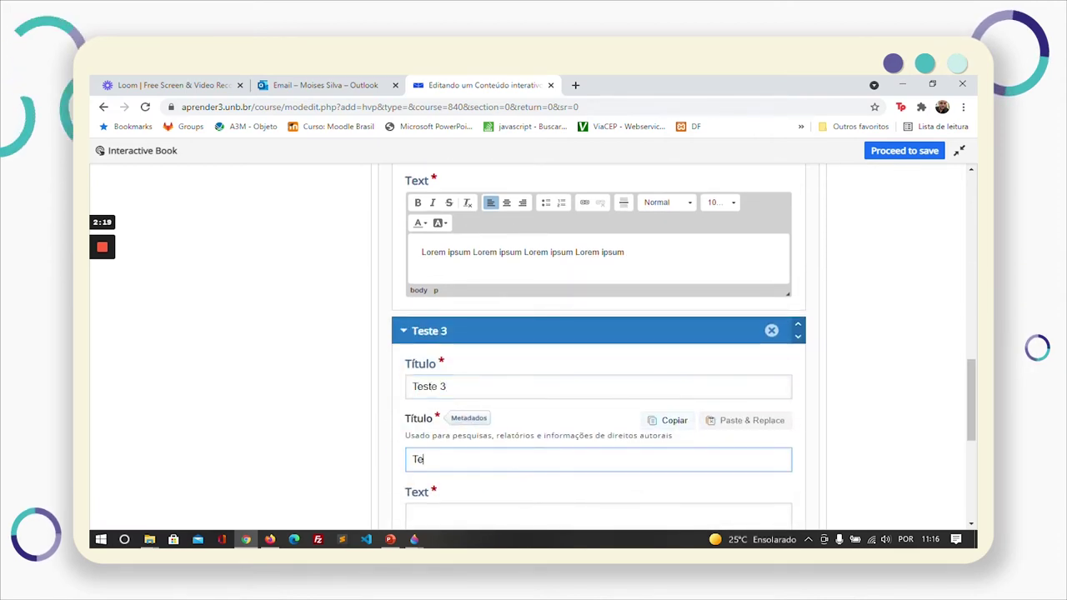
type("ste 3")
key("Tab")
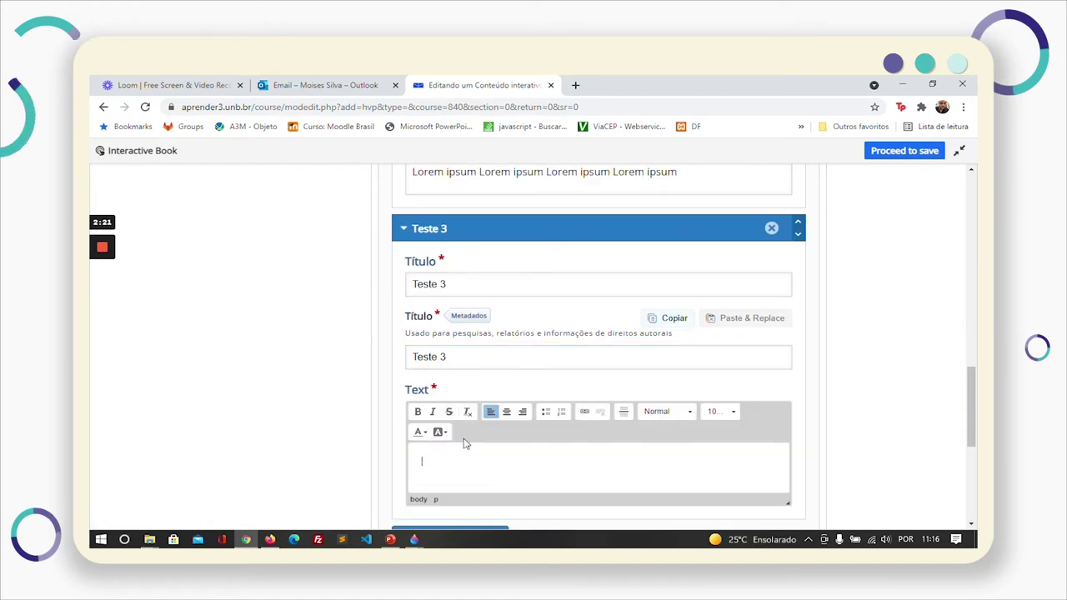
type("Lorem ipsum Lorem ipsum Lorem ipsum")
Step: Save the interactive book activity and display it in the course
scroll(465, 444, "down", 5)
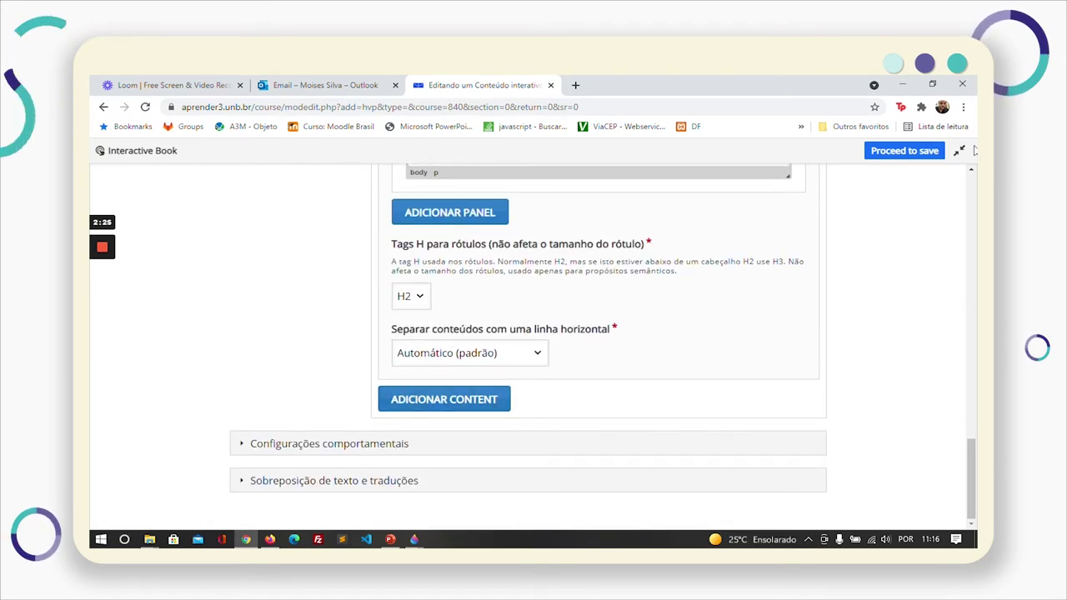
left_click(909, 151)
scroll(351, 374, "down", 7)
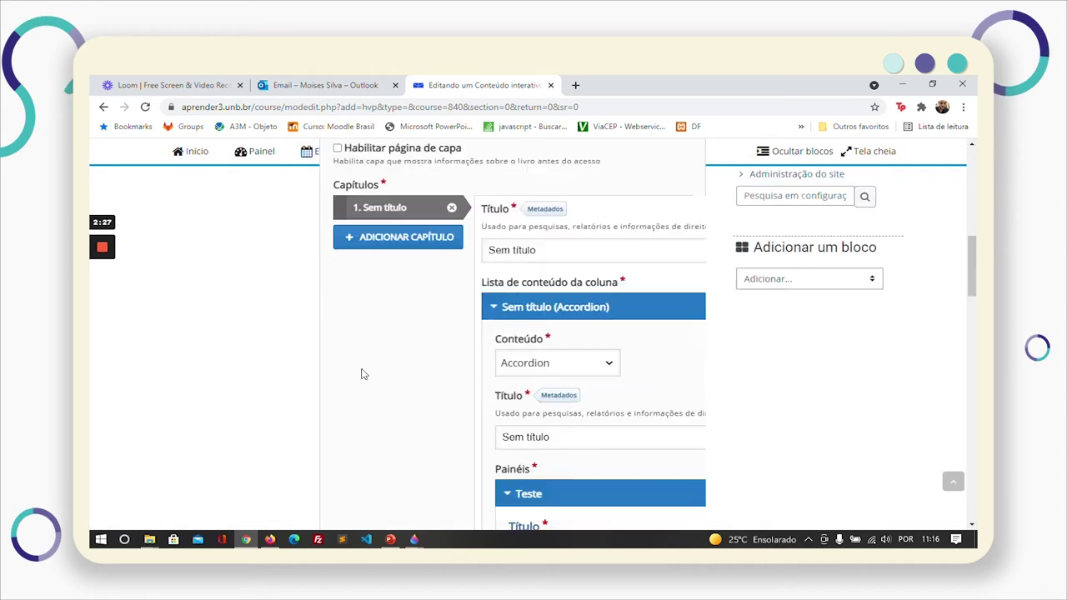
scroll(600, 252, "up", 3)
scroll(600, 252, "down", 15)
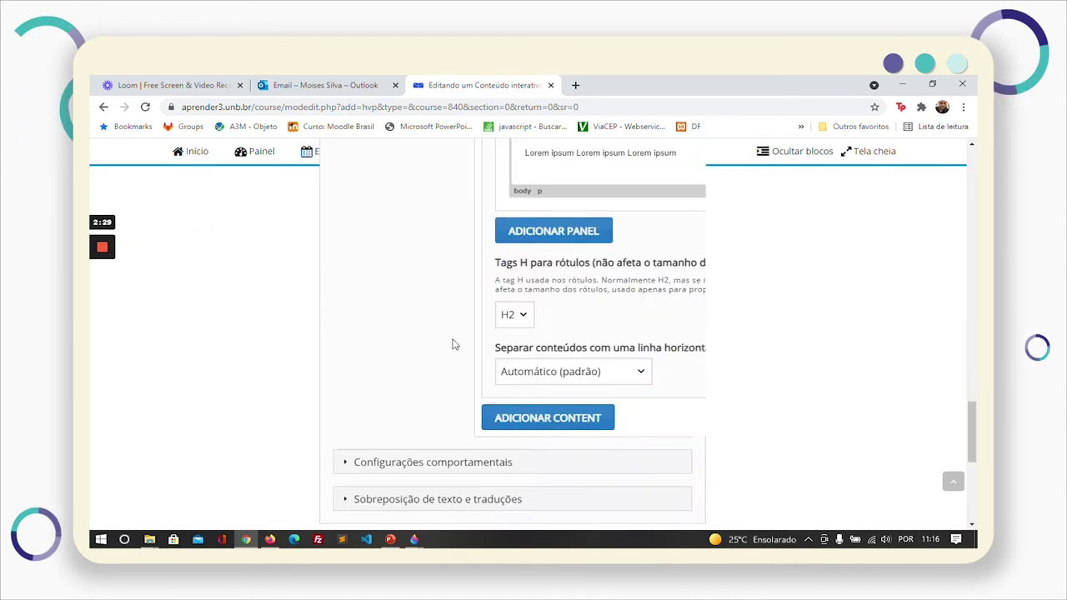
left_click(475, 434)
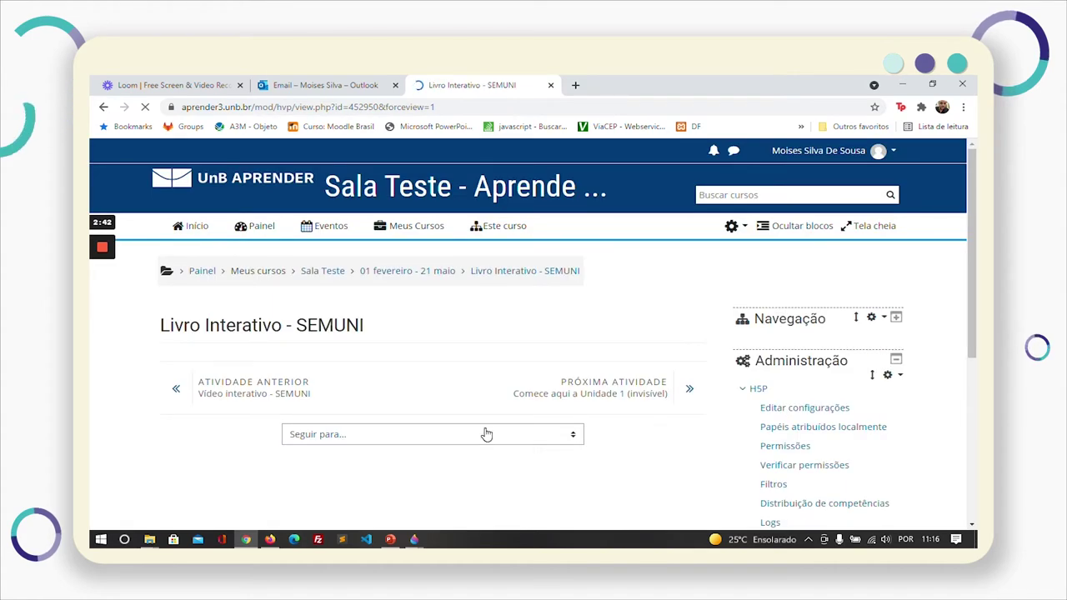
scroll(485, 432, "down", 2)
scroll(417, 424, "up", 2)
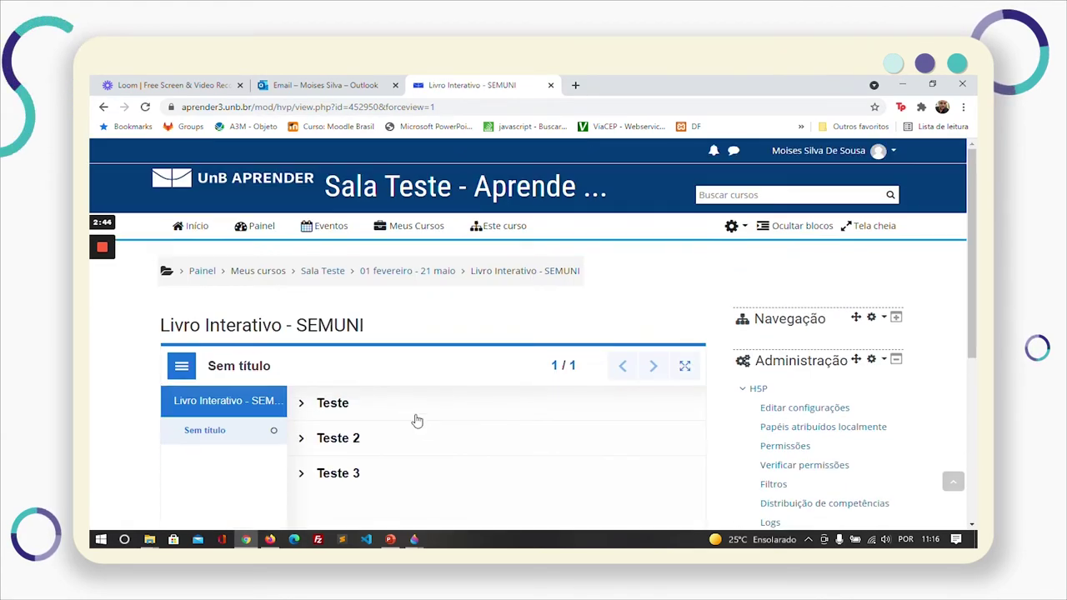
Step: Preview the book in full screen, expanding and collapsing the "Teste" and "Teste 2" accordion panels, and exit full screen
left_click(685, 369)
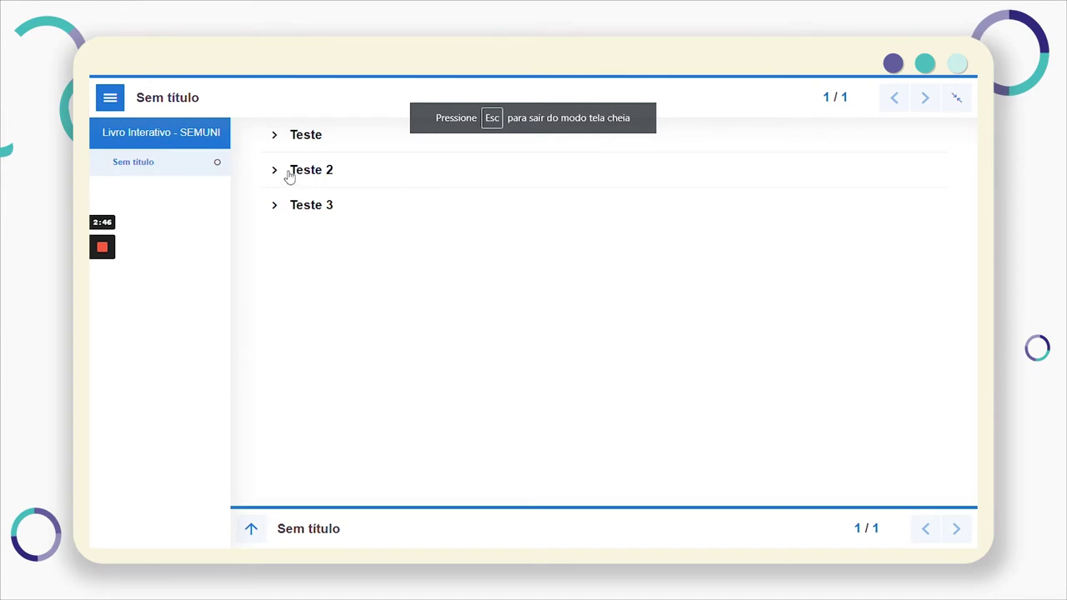
left_click(276, 140)
left_click(276, 141)
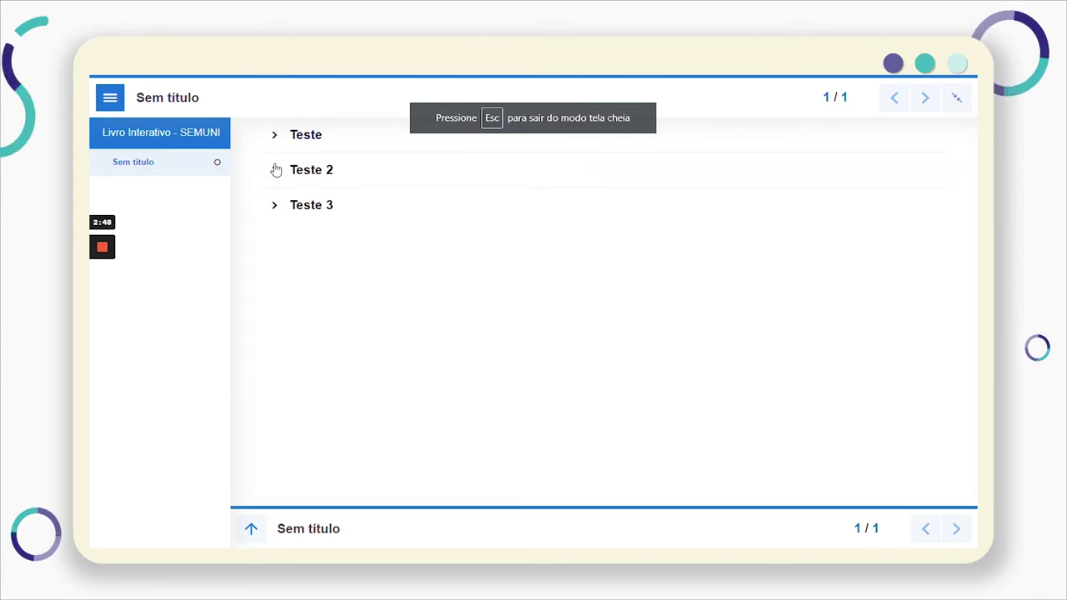
left_click(276, 170)
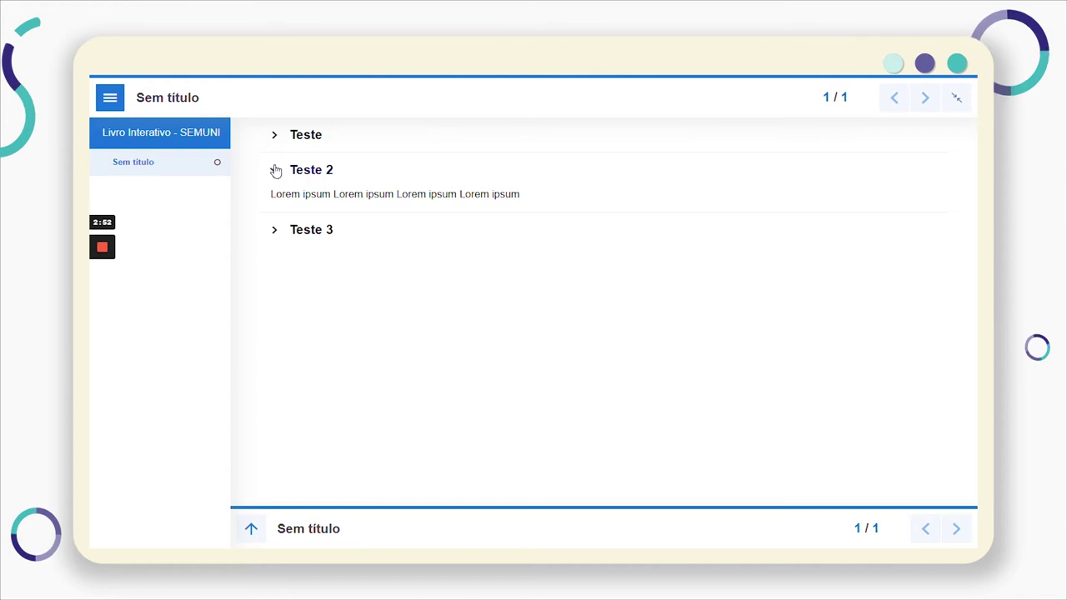
left_click(276, 170)
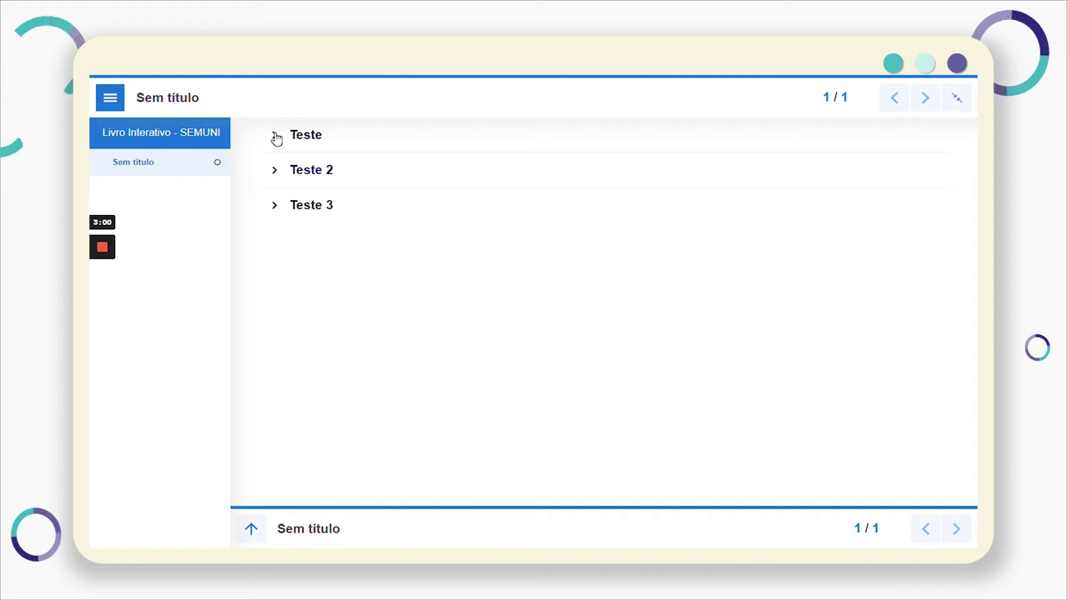
left_click(275, 135)
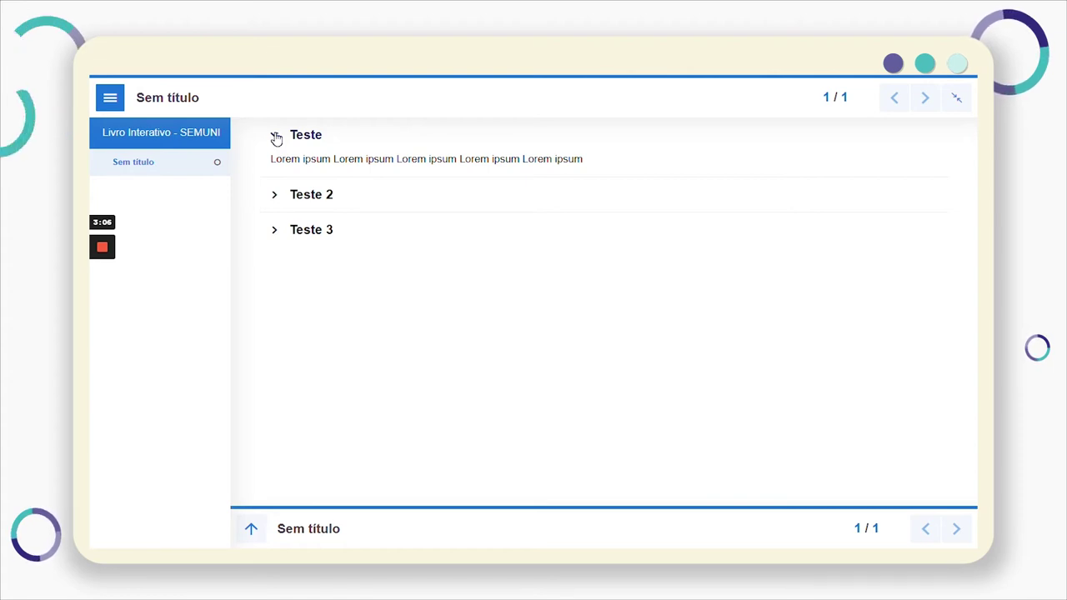
double_click(276, 136)
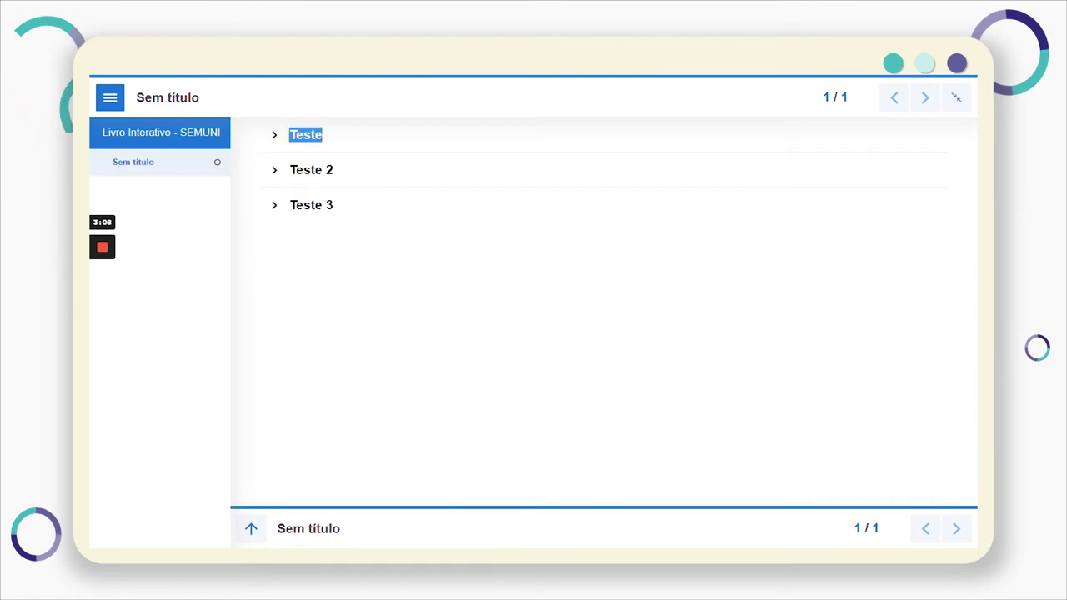
left_click(957, 98)
Step: Reopen the book's settings for editing and set the first chapter's title to "Accordion"
mouse_move(93, 273)
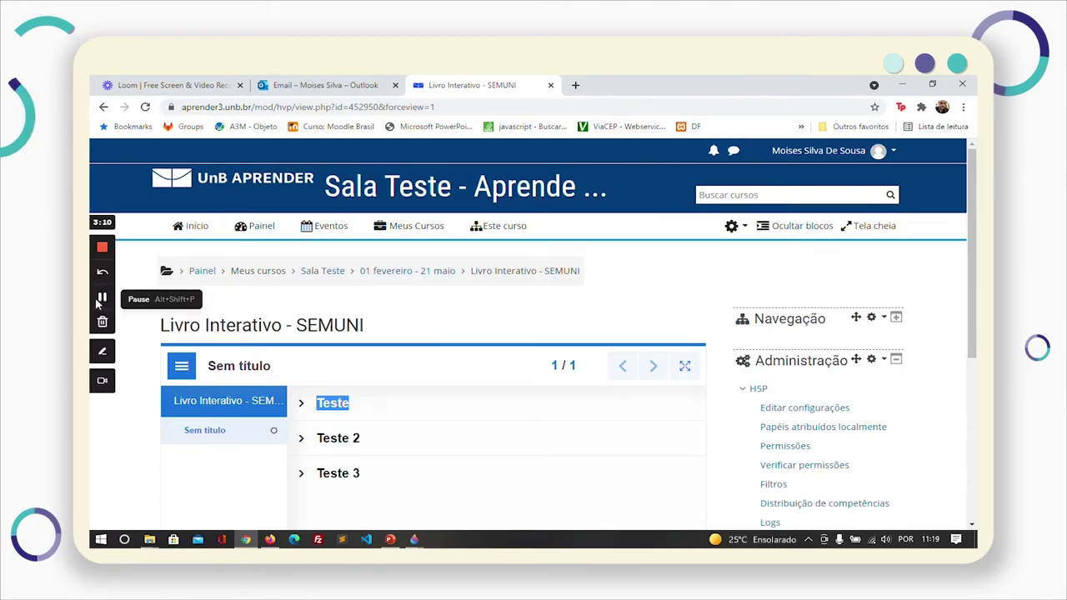
scroll(489, 378, "down", 2)
scroll(532, 383, "up", 2)
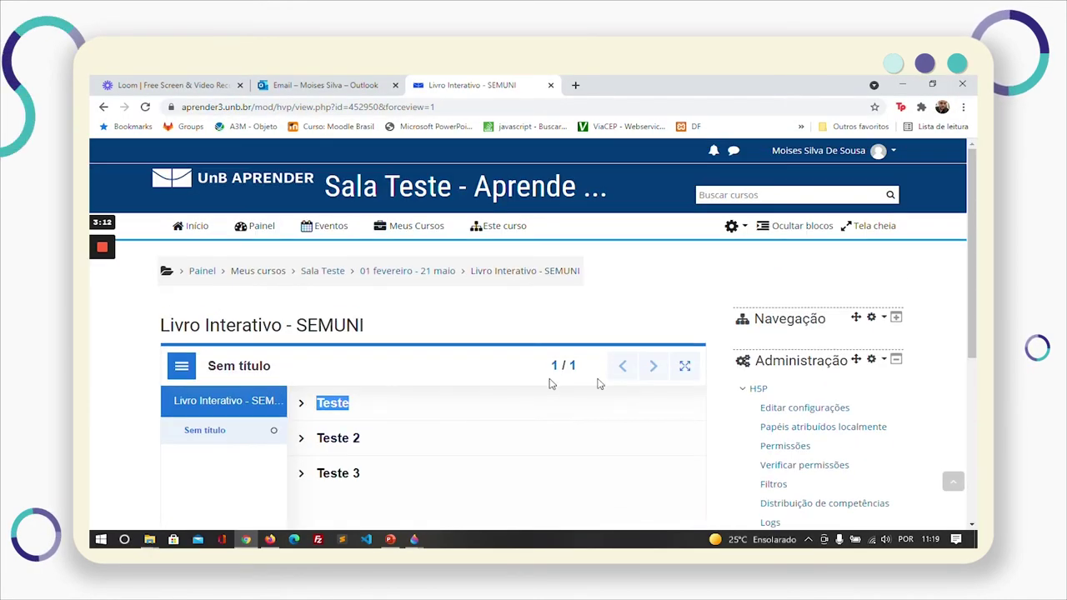
scroll(584, 382, "down", 2)
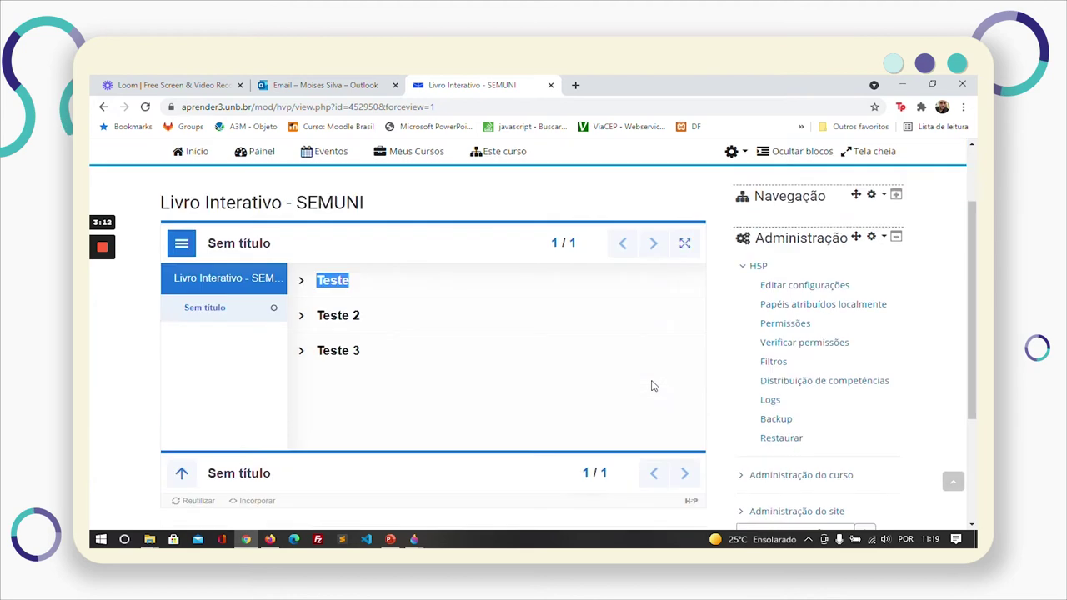
left_click(811, 280)
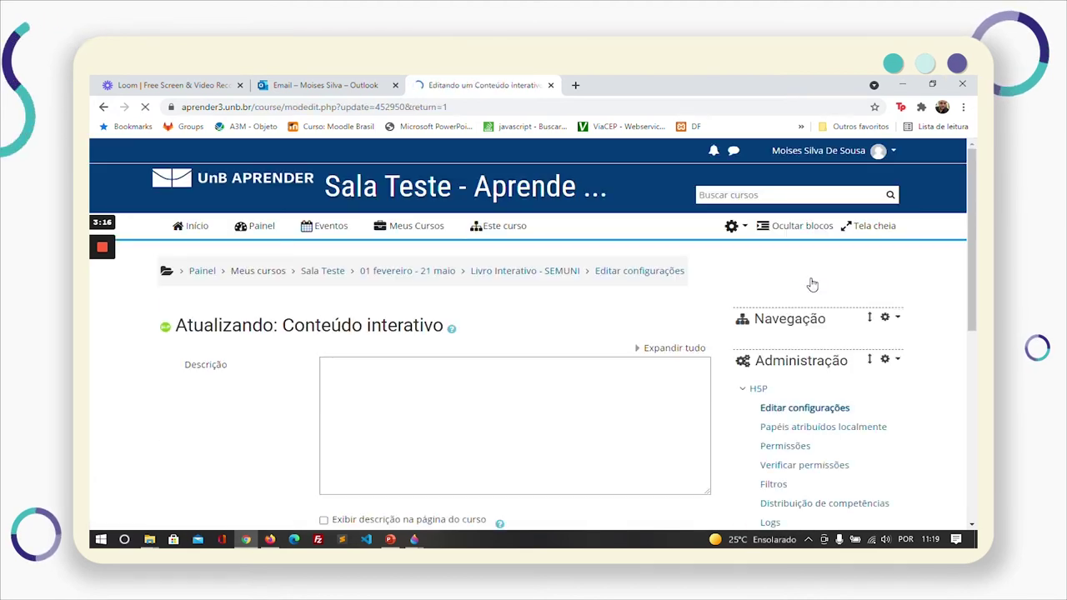
scroll(658, 354, "down", 2)
scroll(658, 353, "down", 4)
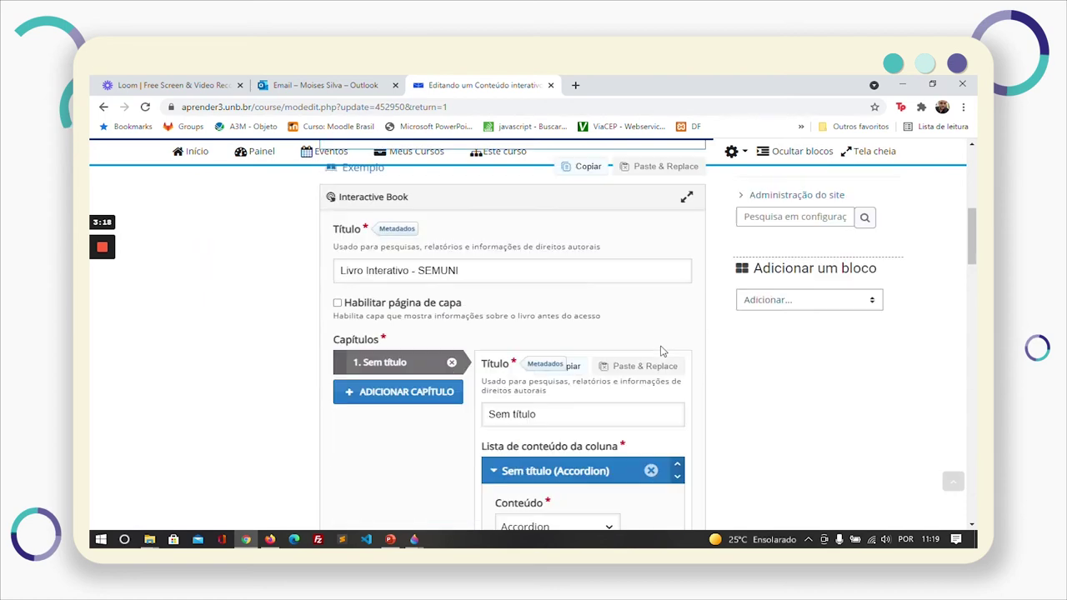
type("Accordion")
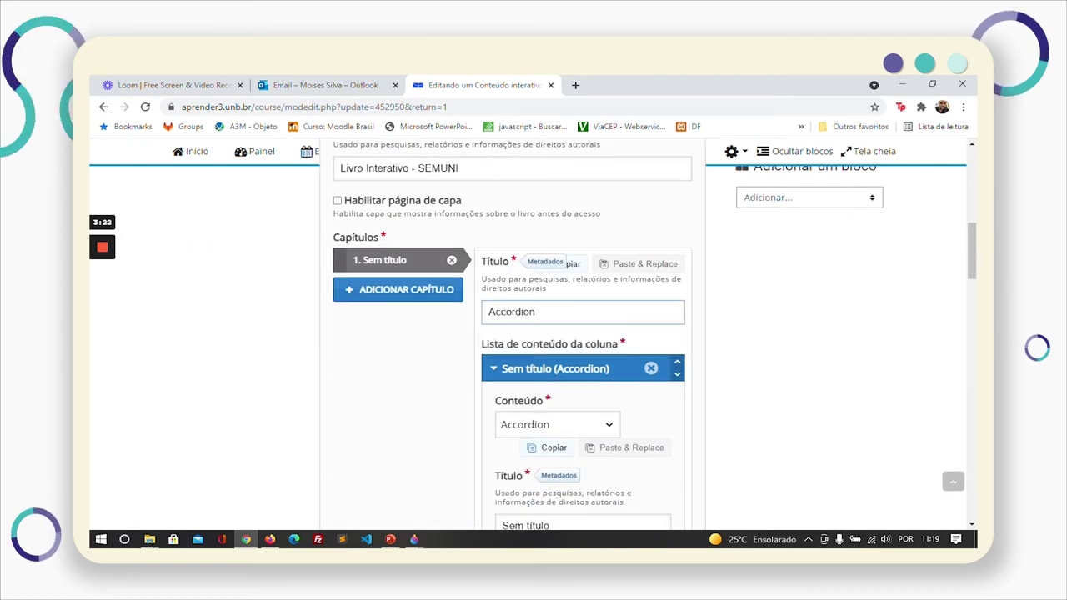
Step: Enlarge the book editor to full size and add a second chapter after "Accordion"
scroll(614, 326, "up", 1)
left_click(691, 199)
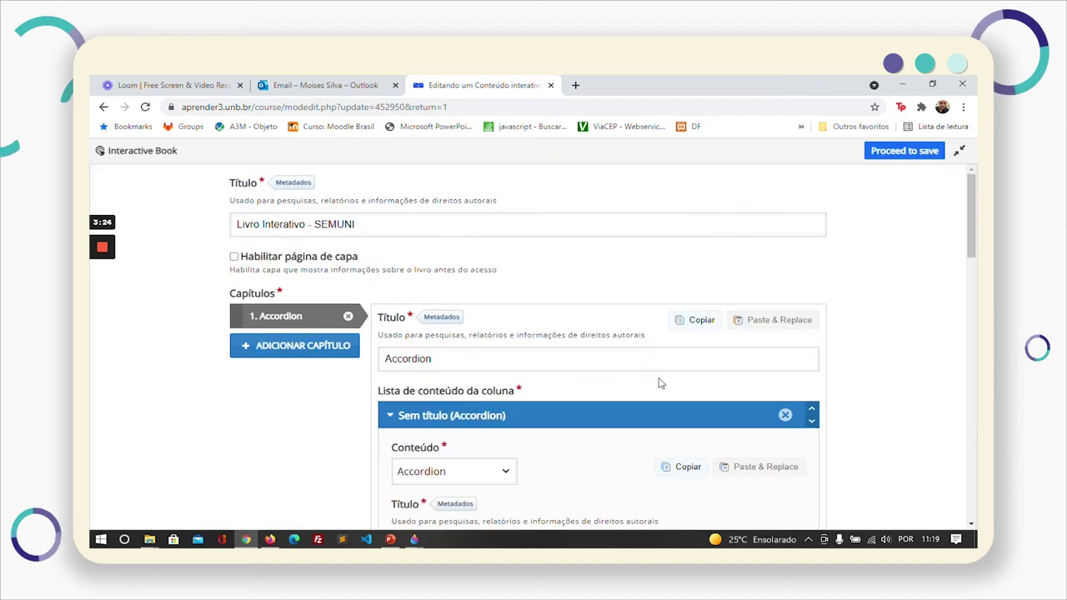
scroll(659, 383, "down", 7)
scroll(659, 384, "down", 5)
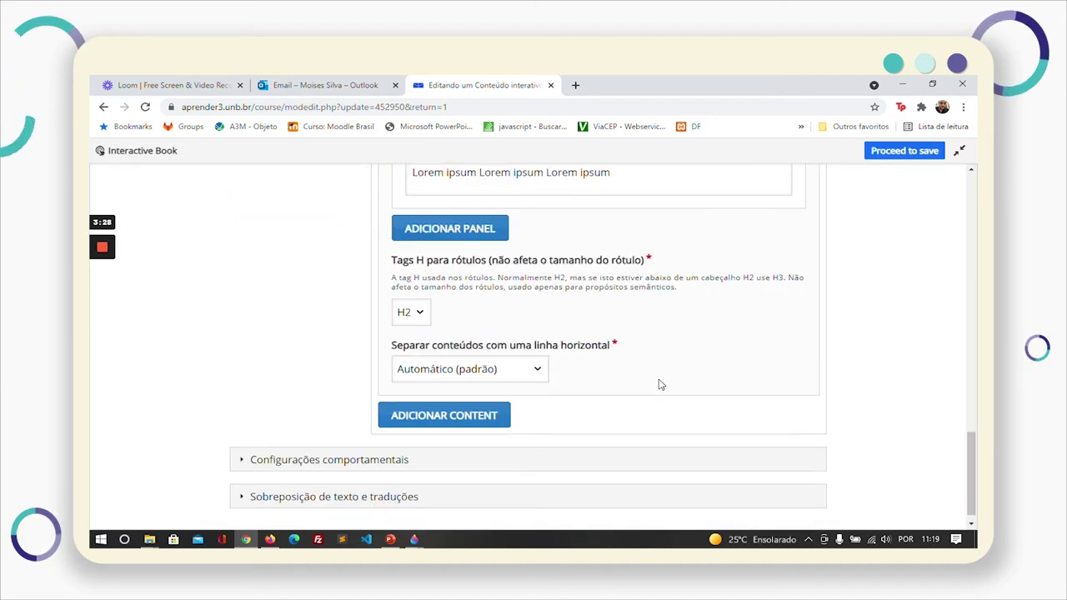
scroll(595, 410, "up", 12)
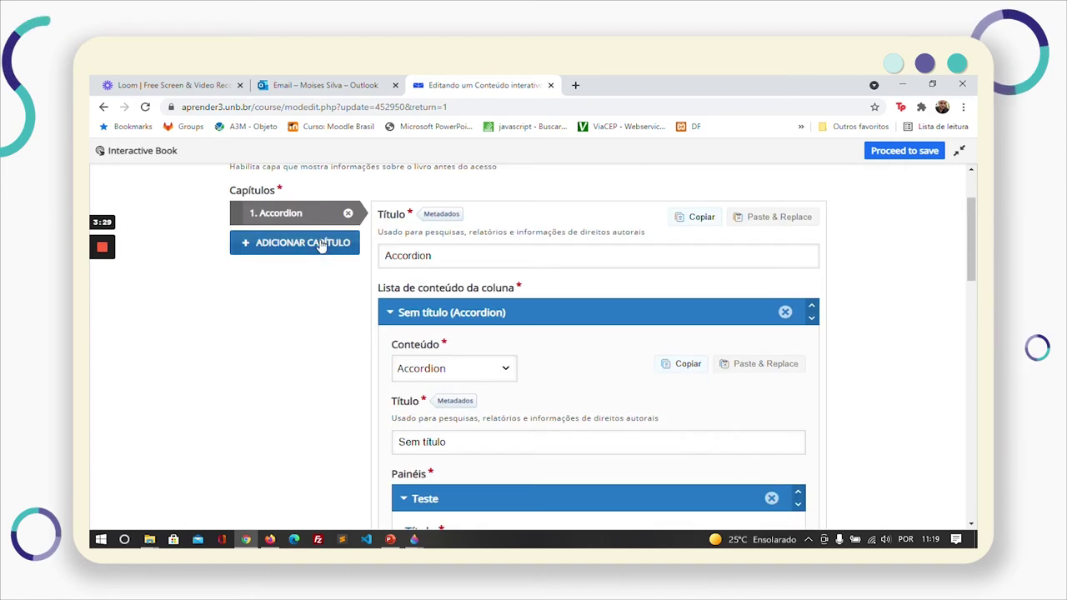
left_click(321, 243)
scroll(488, 392, "down", 2)
scroll(406, 331, "up", 1)
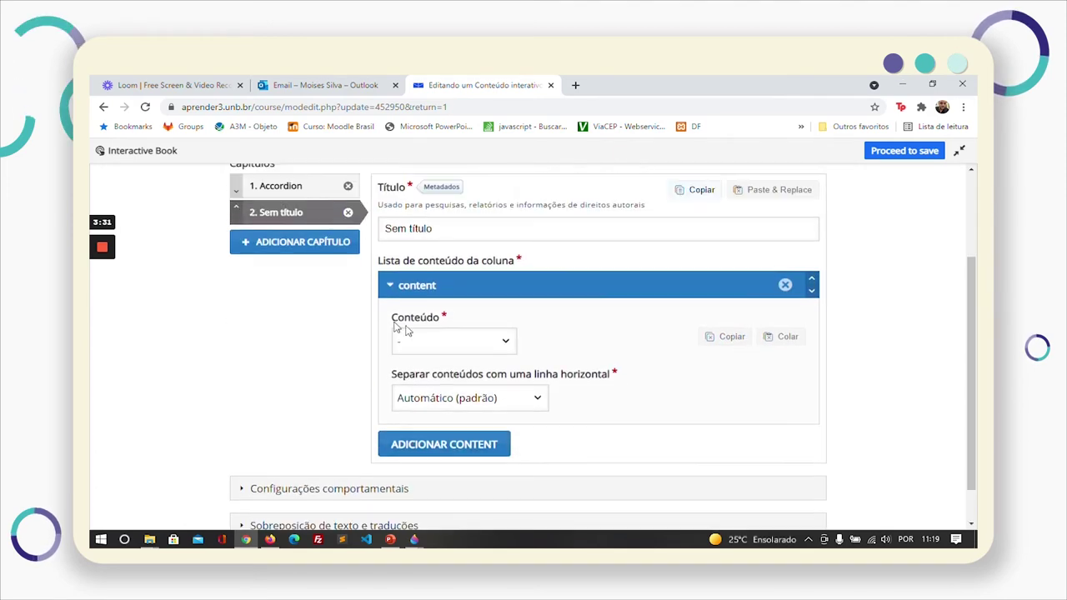
Step: Return to the "Accordion" chapter and add an Image Hotspots content item below the accordion
scroll(295, 317, "up", 2)
left_click(296, 317)
scroll(575, 383, "down", 10)
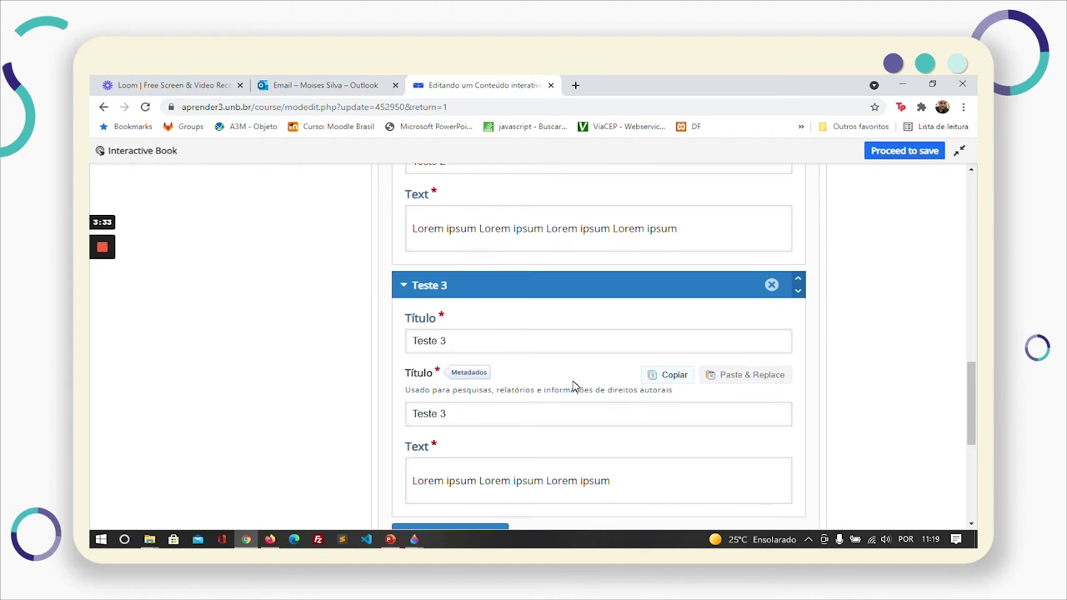
scroll(574, 385, "down", 5)
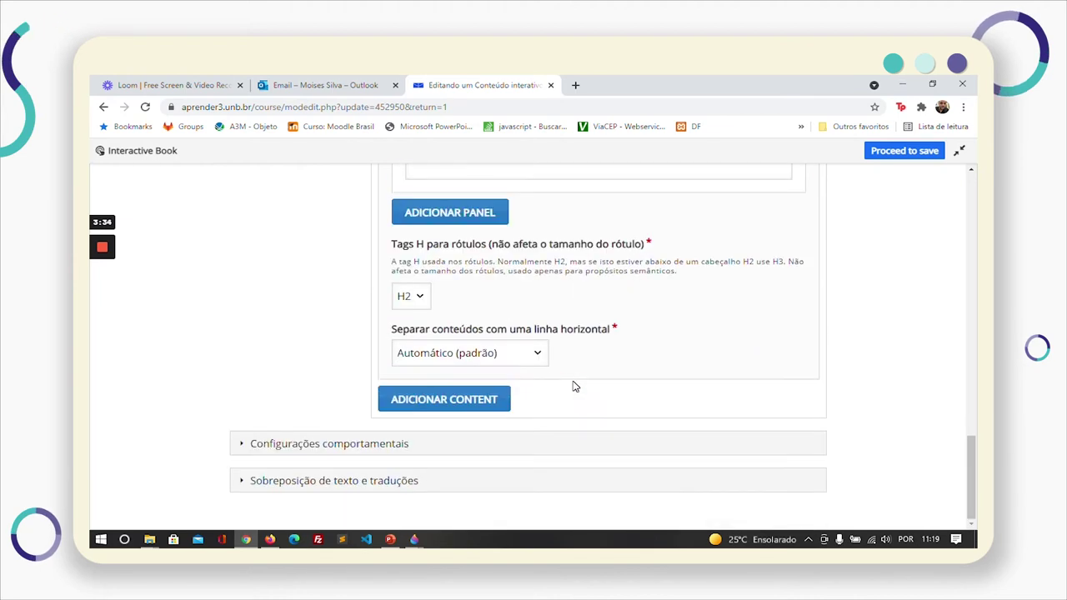
left_click(480, 401)
scroll(525, 401, "down", 2)
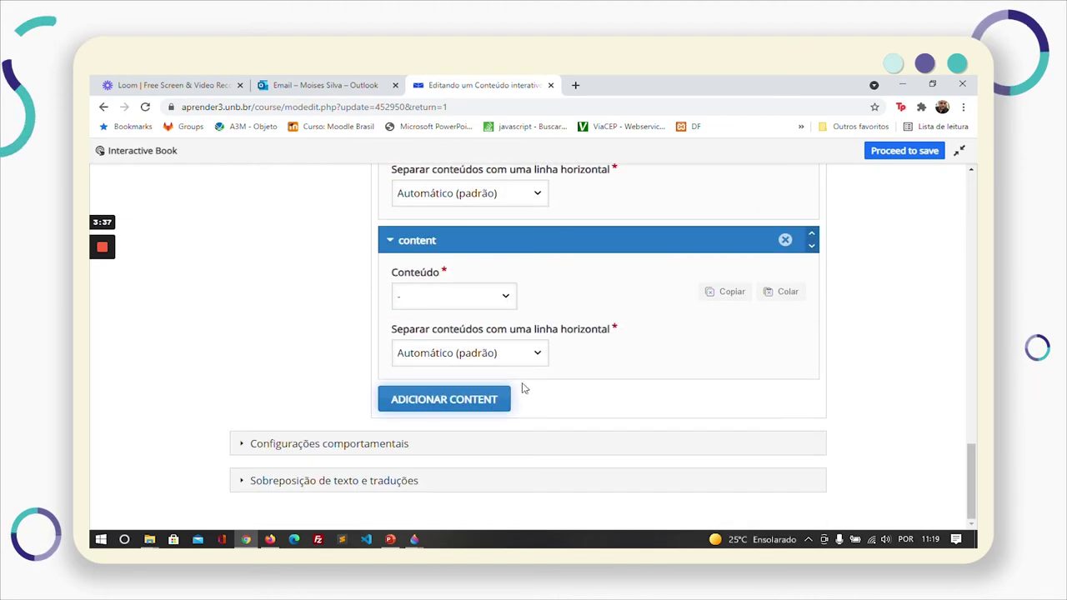
left_click(469, 305)
scroll(463, 405, "down", 3)
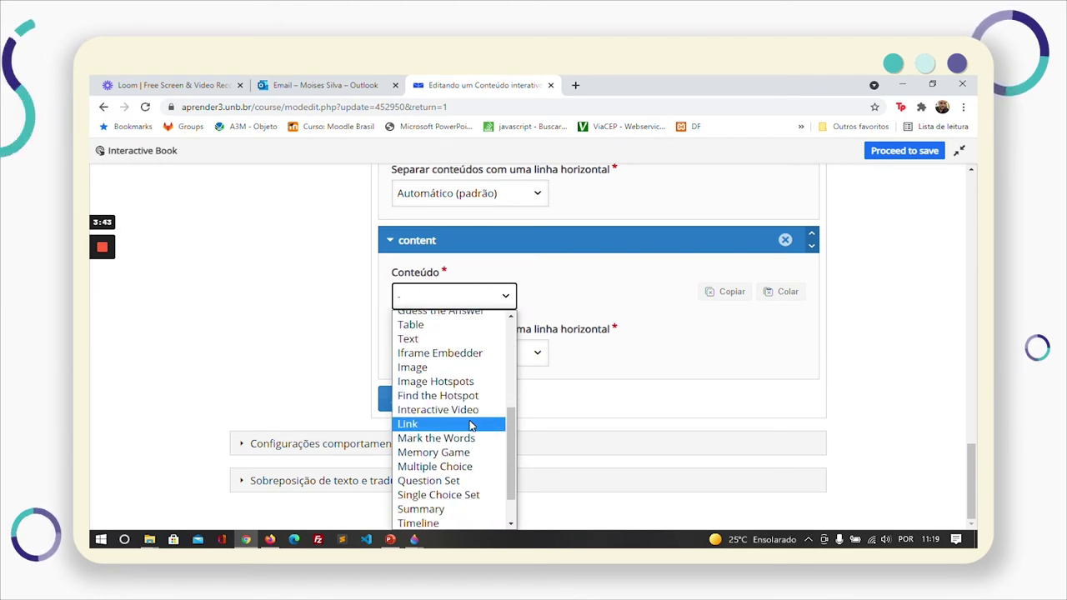
left_click(464, 384)
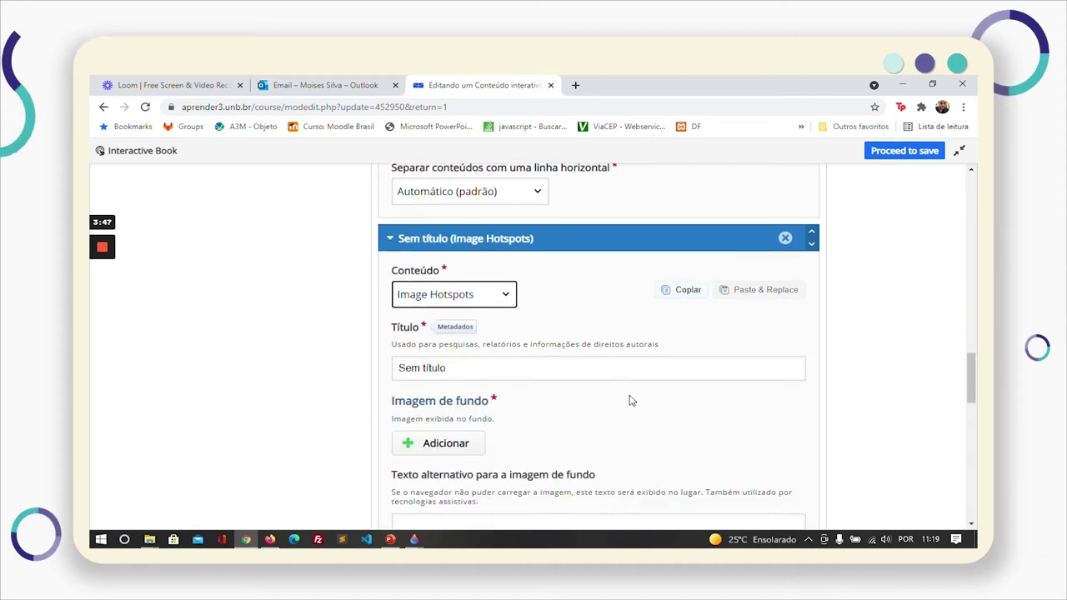
Step: Upload Imagem1.png from the SEMUNI folder as the Image Hotspots background image
scroll(632, 400, "down", 2)
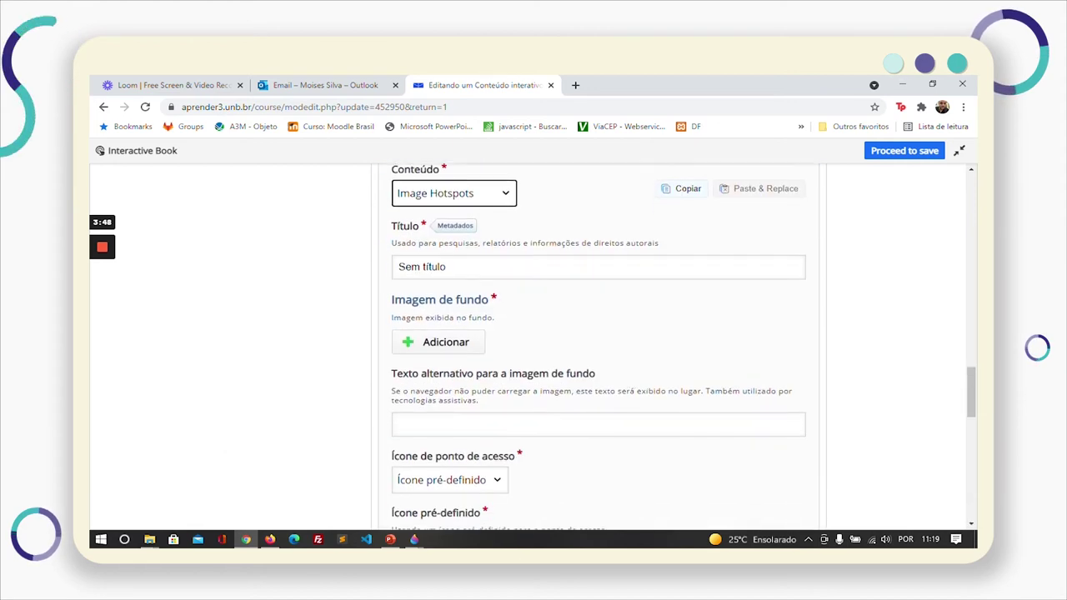
left_click(450, 343)
left_click(265, 200)
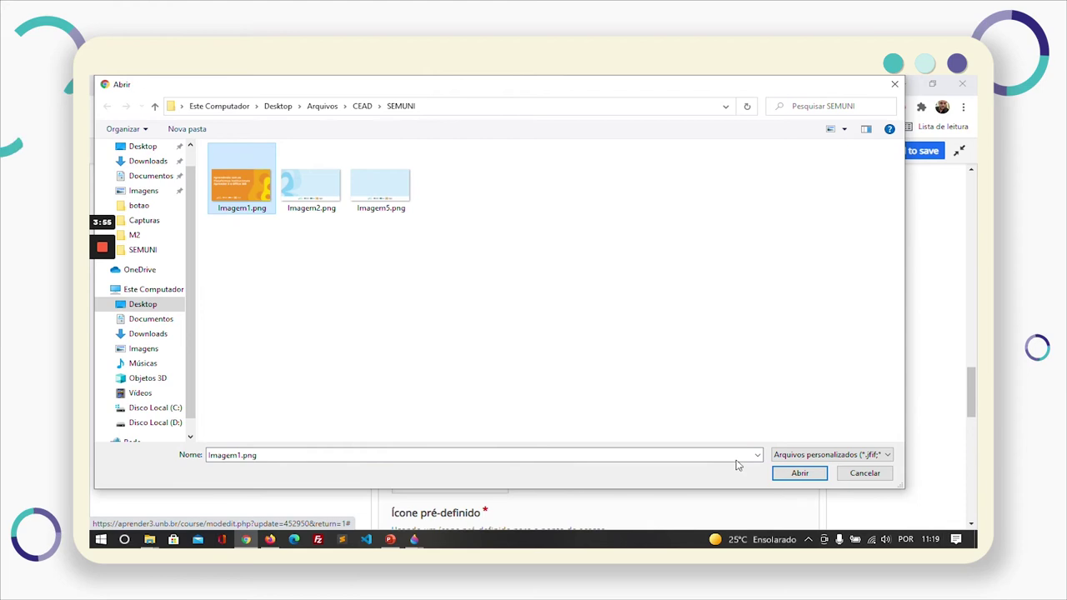
left_click(799, 473)
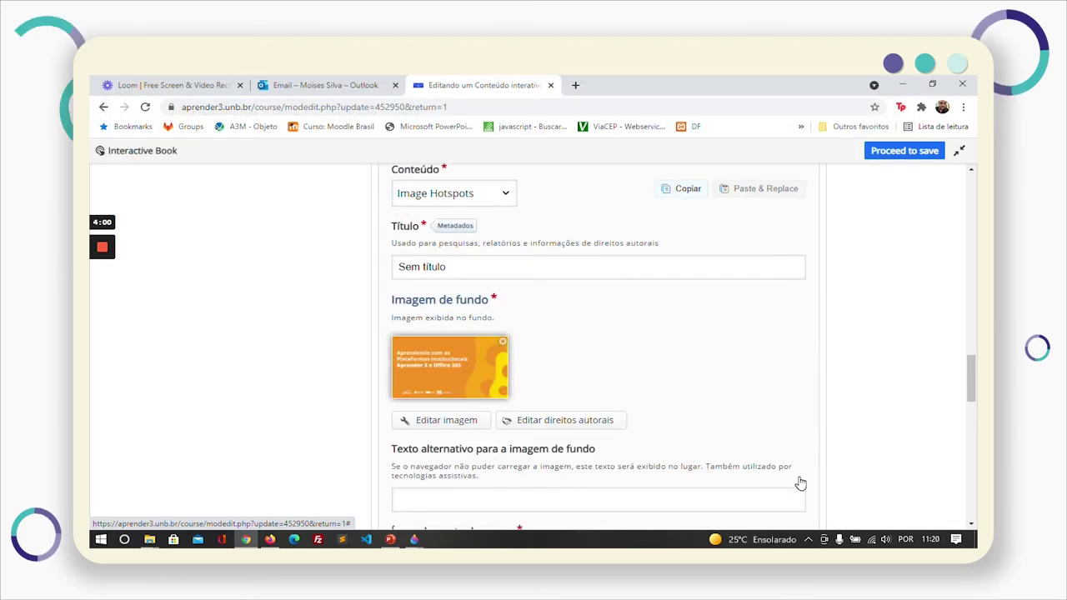
Step: Position the hotspot just after "Office 365" on the background image and choose Text as its popup content type
scroll(698, 426, "down", 3)
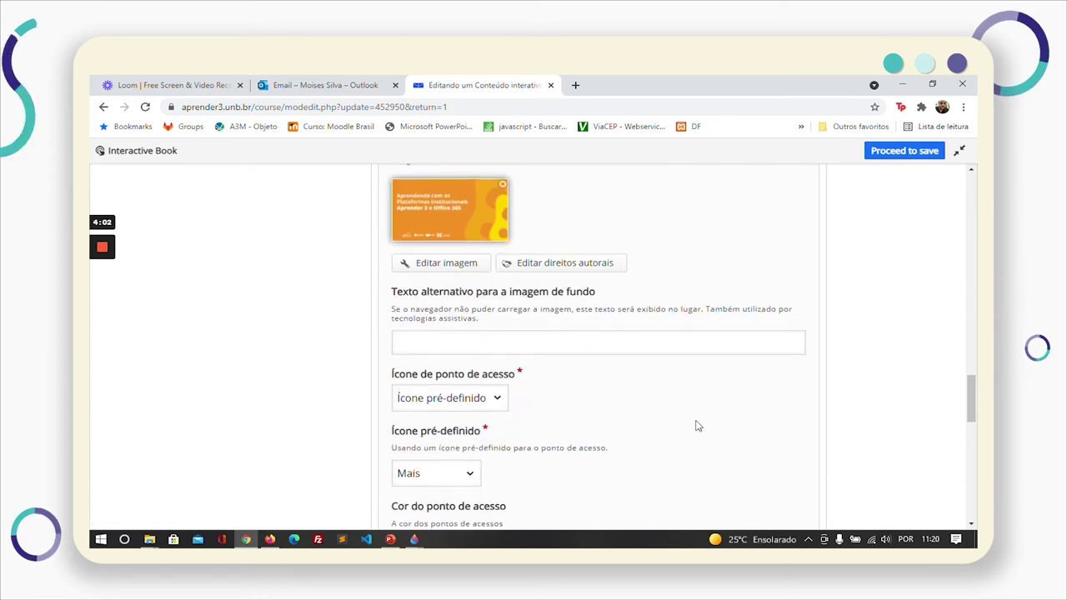
scroll(614, 422, "down", 4)
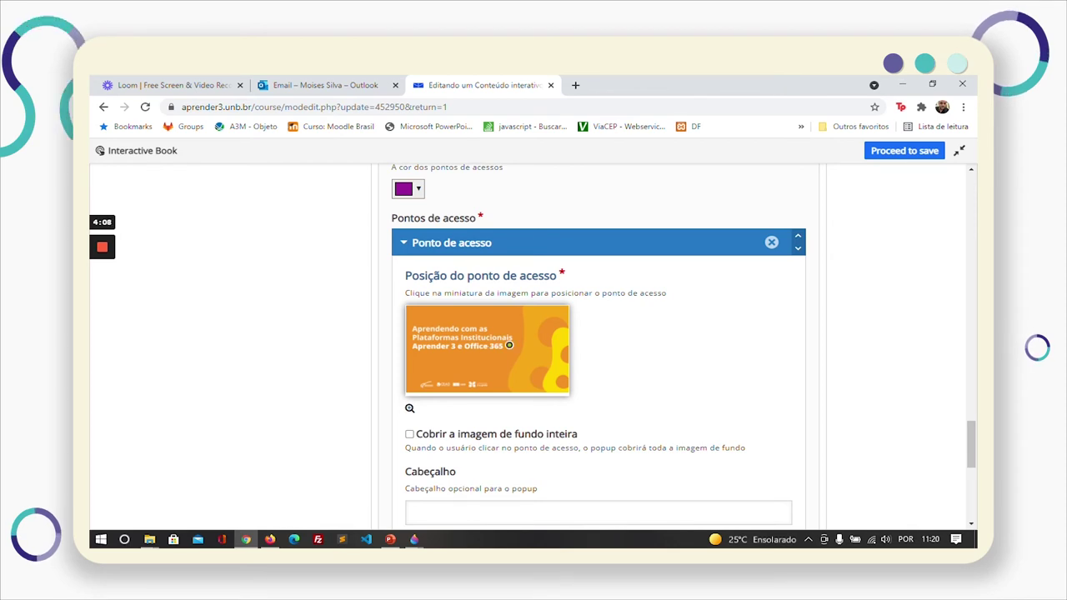
scroll(599, 346, "down", 1)
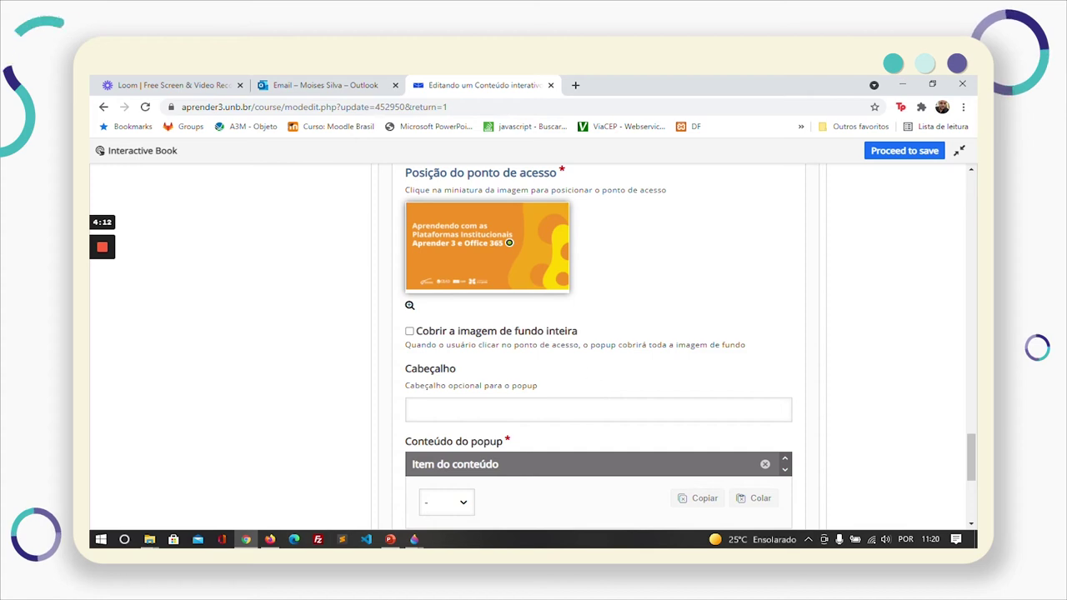
scroll(517, 288, "down", 2)
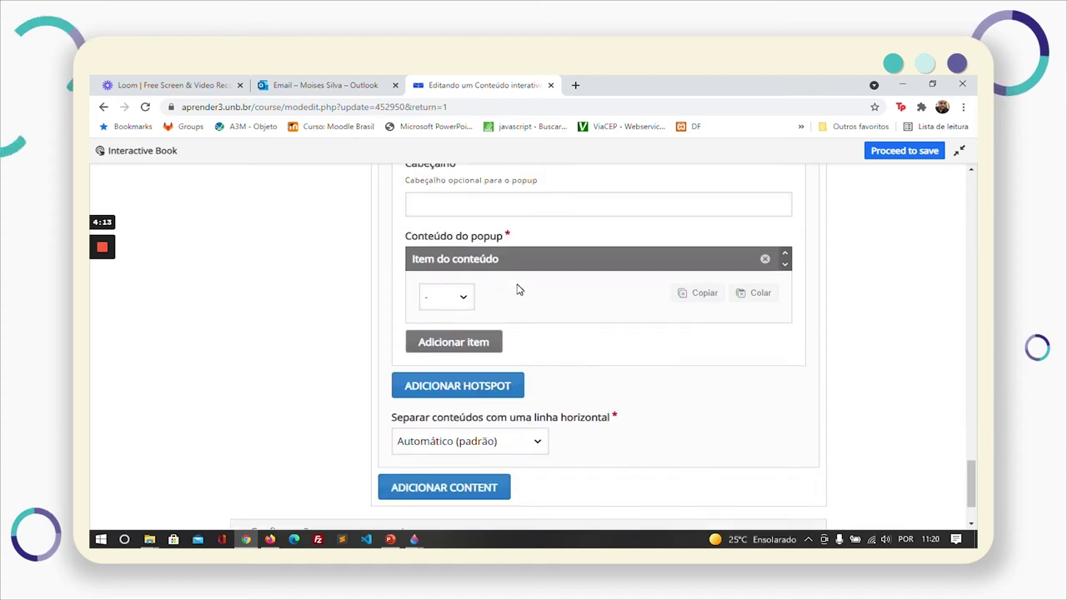
scroll(497, 328, "up", 1)
left_click(458, 402)
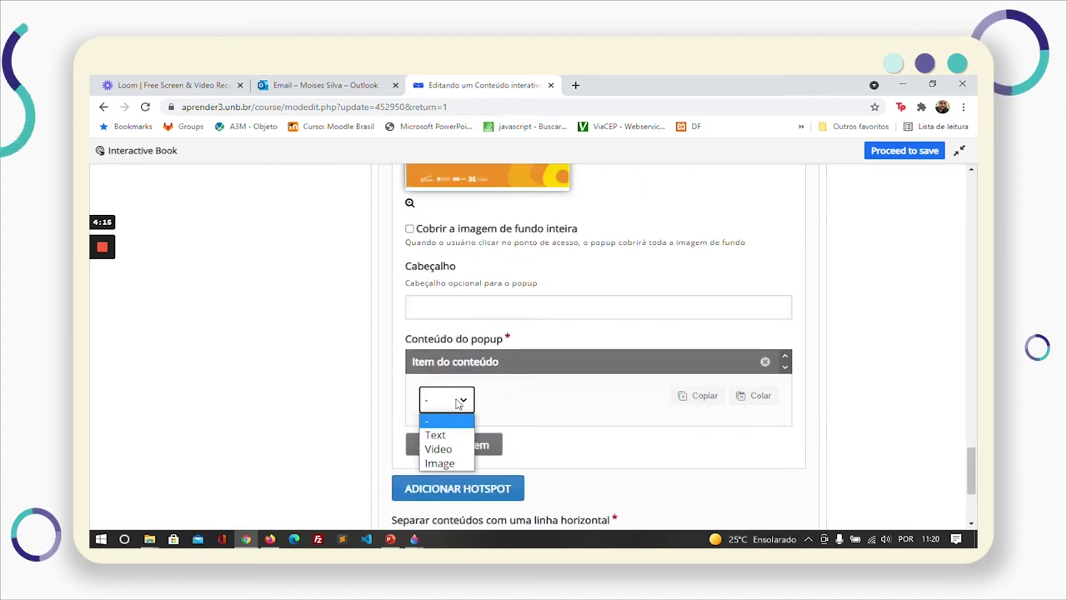
left_click(457, 437)
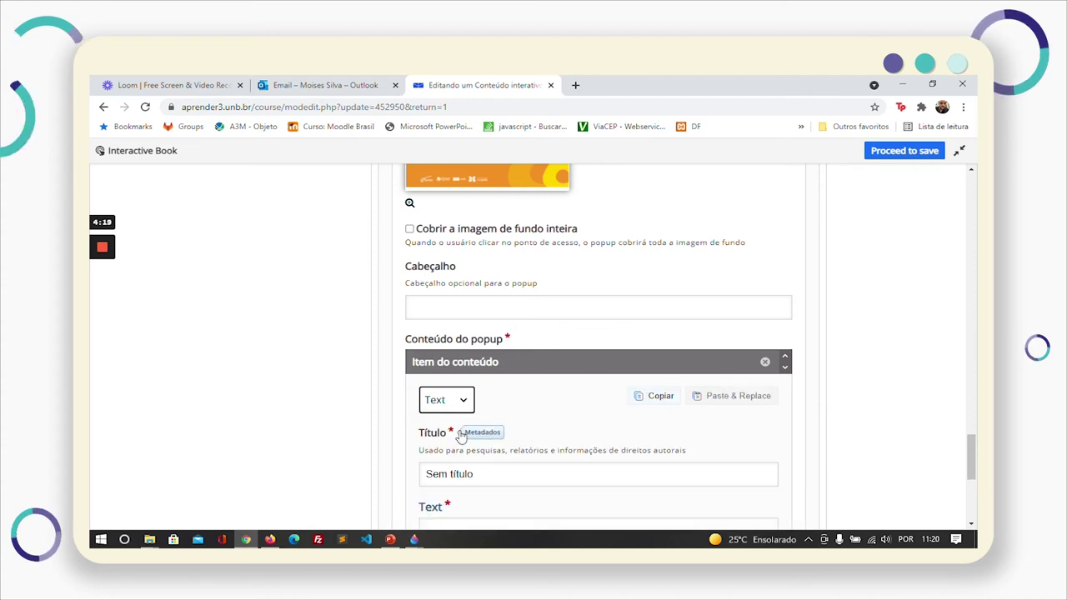
Step: Change the hotspot's popup content type from Text to Video and open the options for adding a video file
left_click(446, 401)
left_click(438, 449)
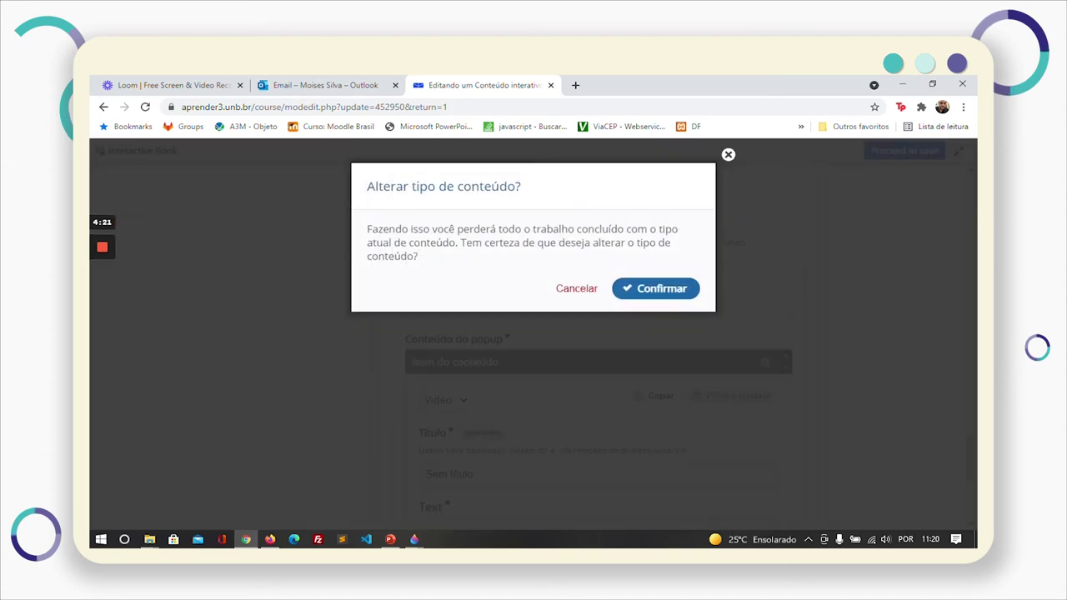
left_click(659, 289)
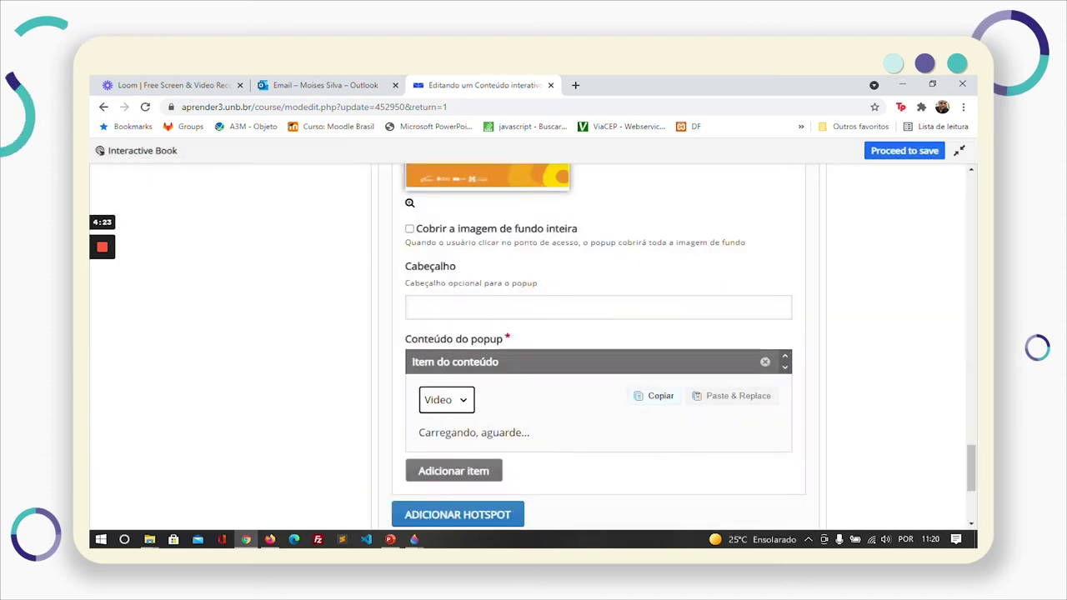
scroll(658, 333, "down", 1)
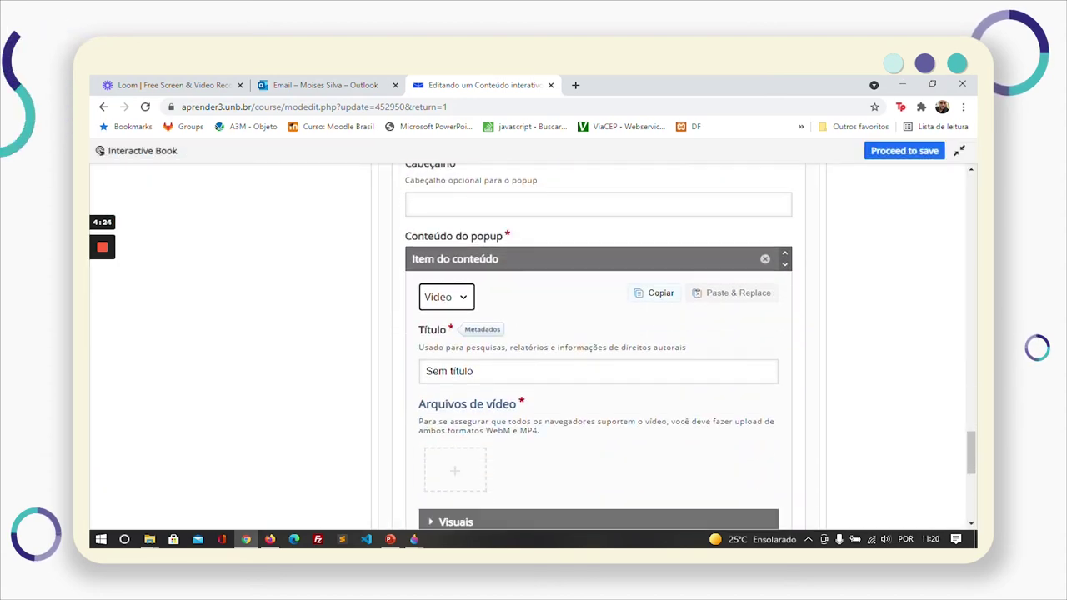
left_click(476, 473)
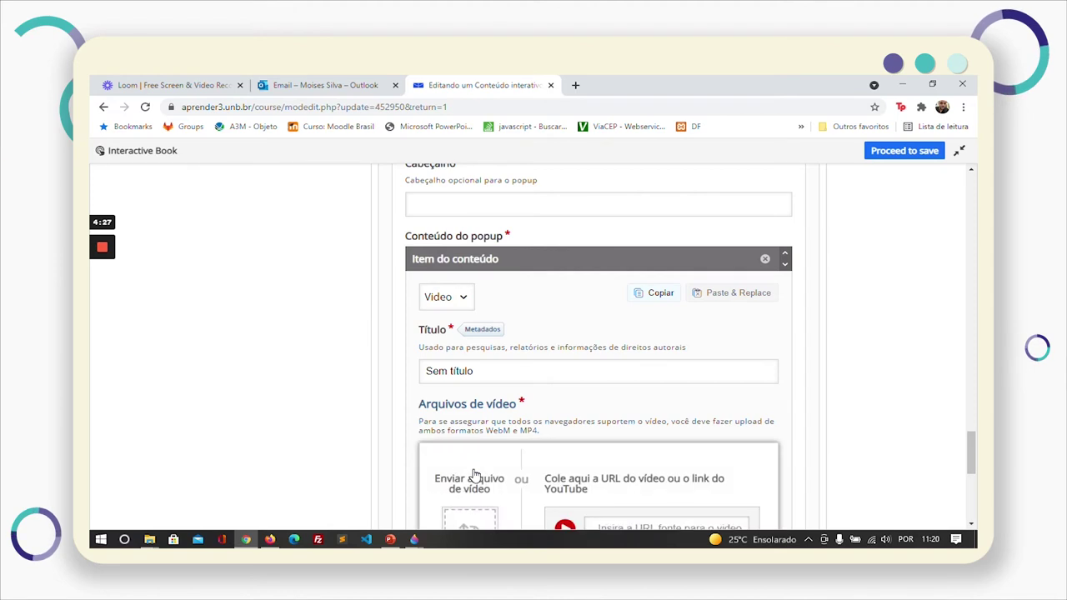
scroll(474, 475, "down", 1)
scroll(472, 350, "up", 1)
Step: Switch the hotspot's popup content type back to Text and confirm the change
left_click(463, 304)
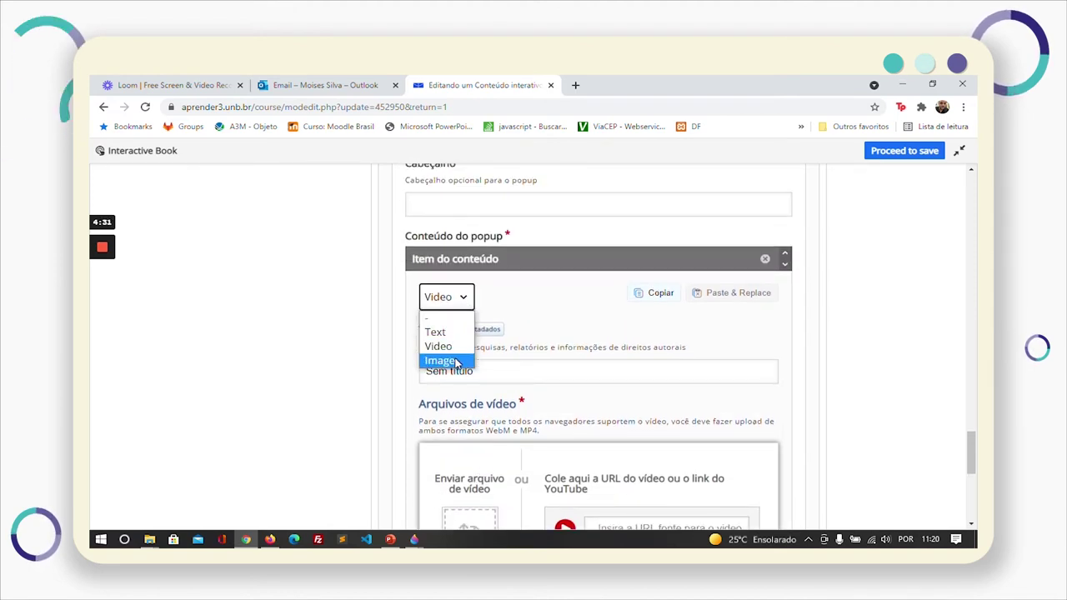
left_click(440, 331)
left_click(646, 289)
Step: Search Google for "office 365" in a new browser tab
left_click(575, 85)
type("of")
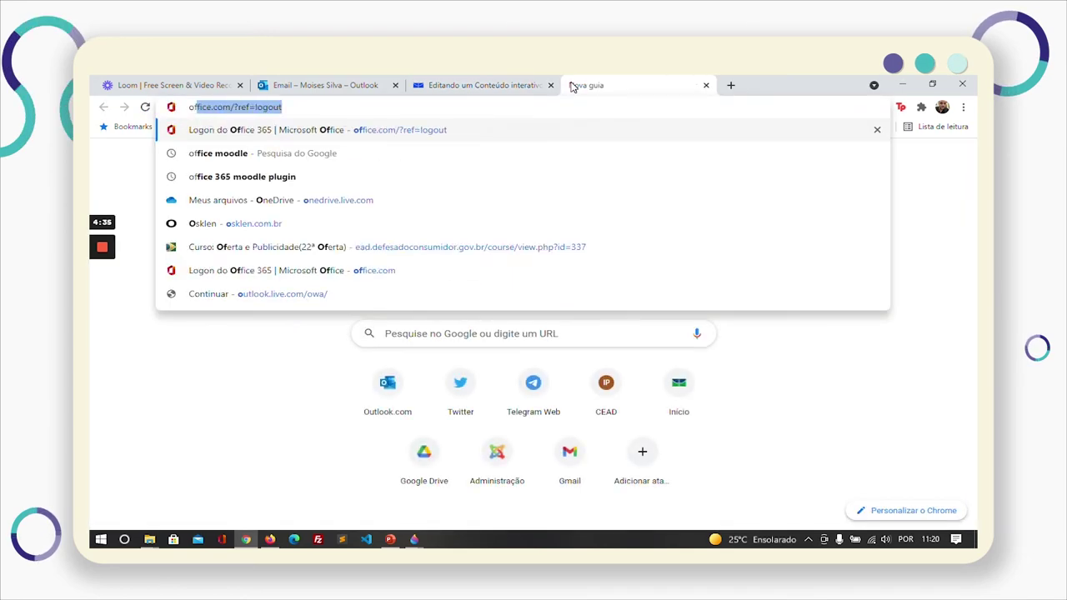
type("fice 365")
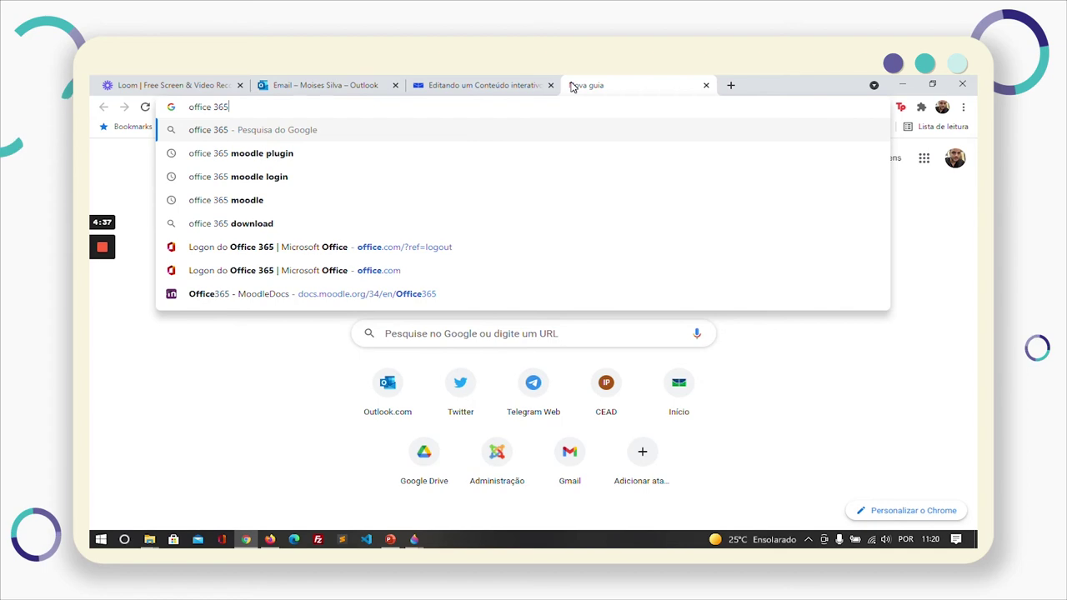
key("Return")
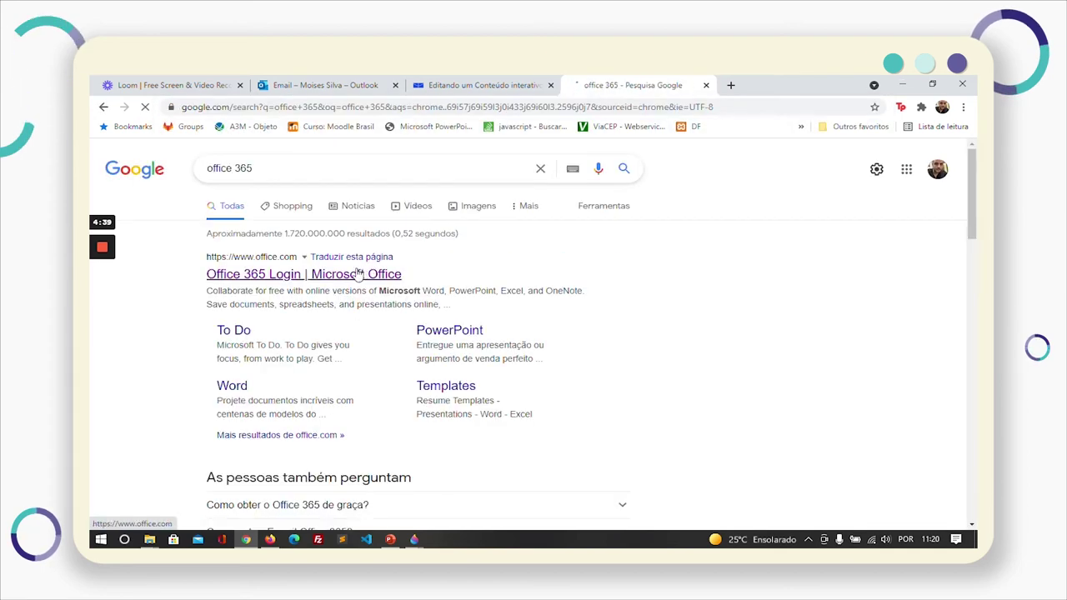
left_click(309, 472)
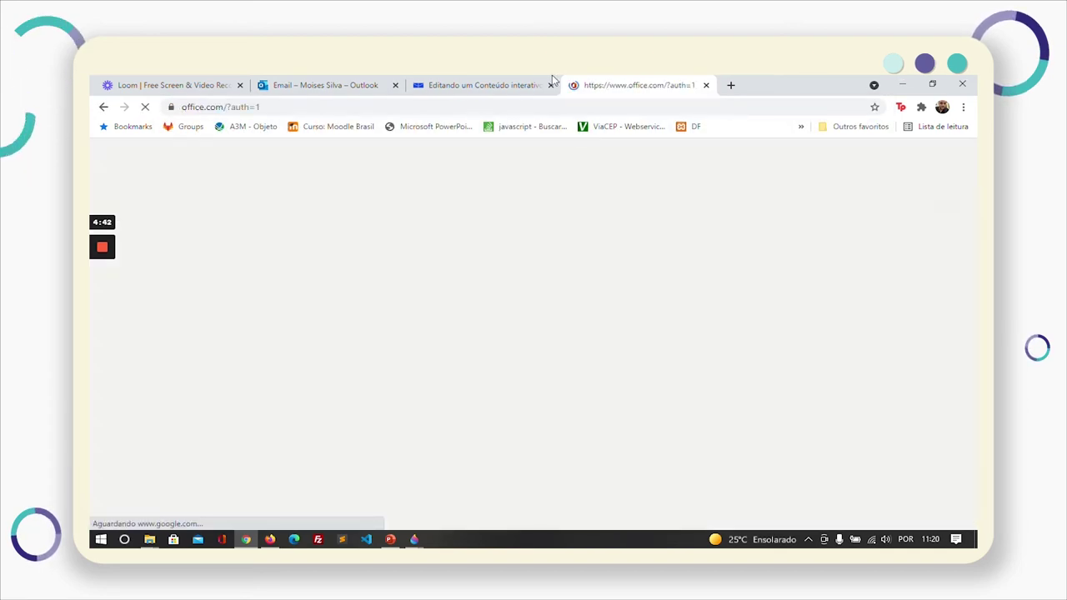
left_click(101, 108)
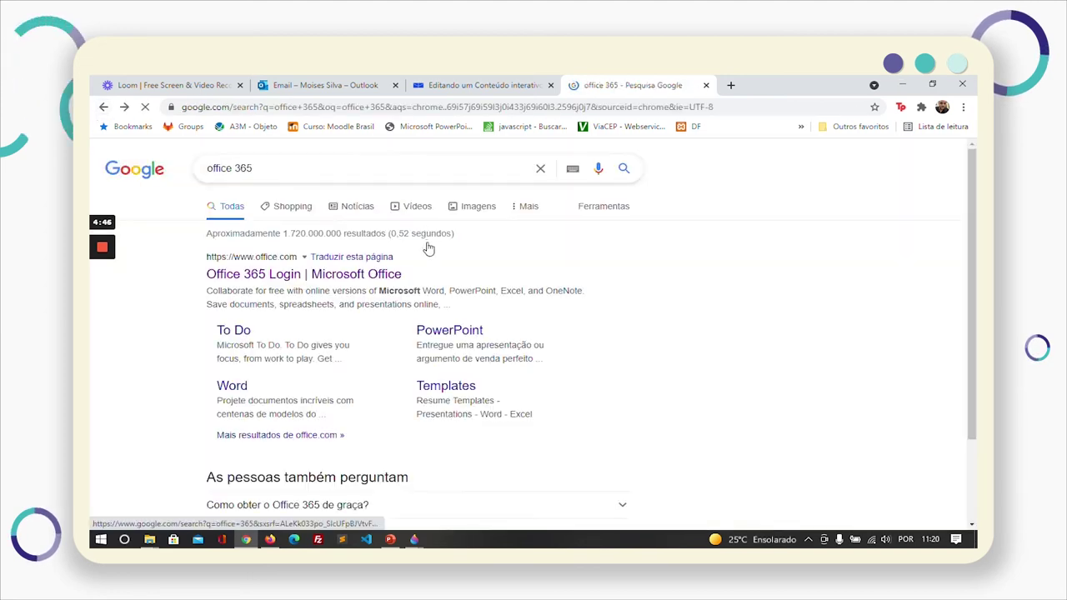
Step: Open the "Aplicativos Integrados do Office 365 & Teams" result and copy the heading starting "Projetado para ajudar você a fazer mais"
scroll(322, 300, "down", 5)
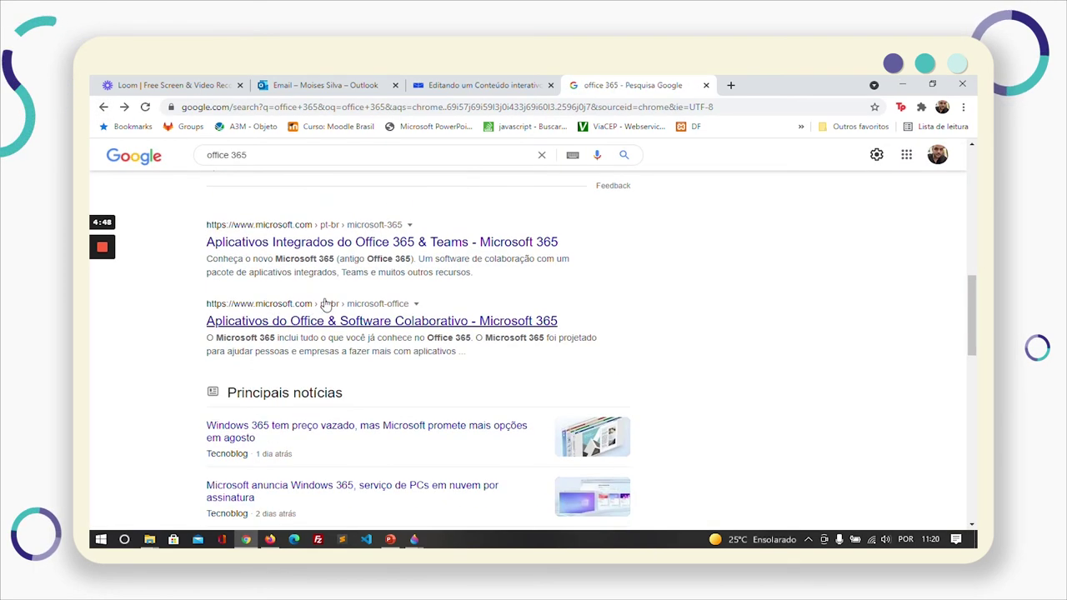
left_click(292, 250)
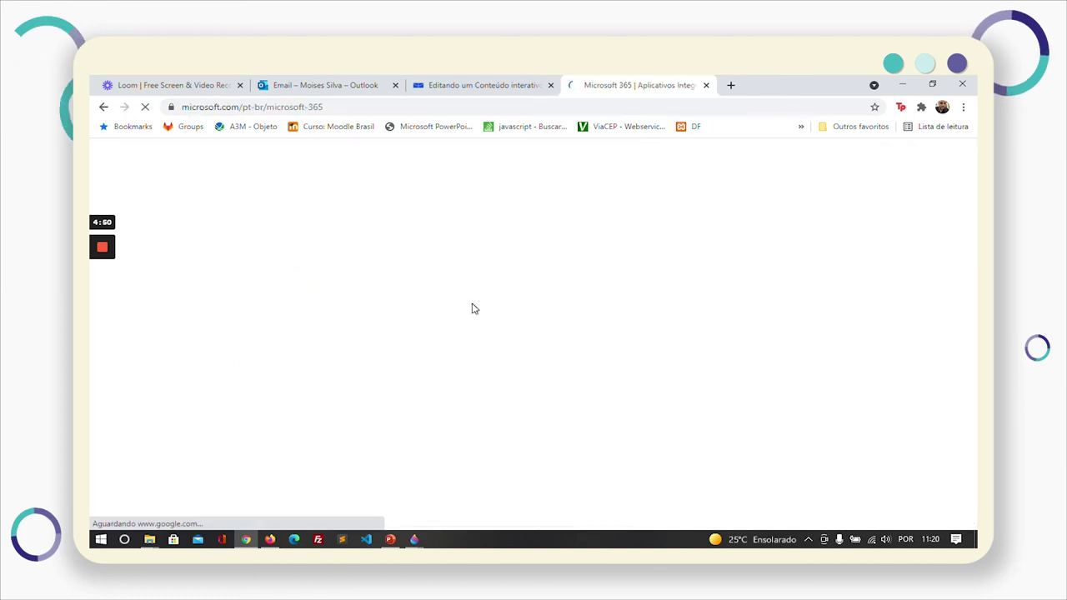
scroll(466, 298, "down", 4)
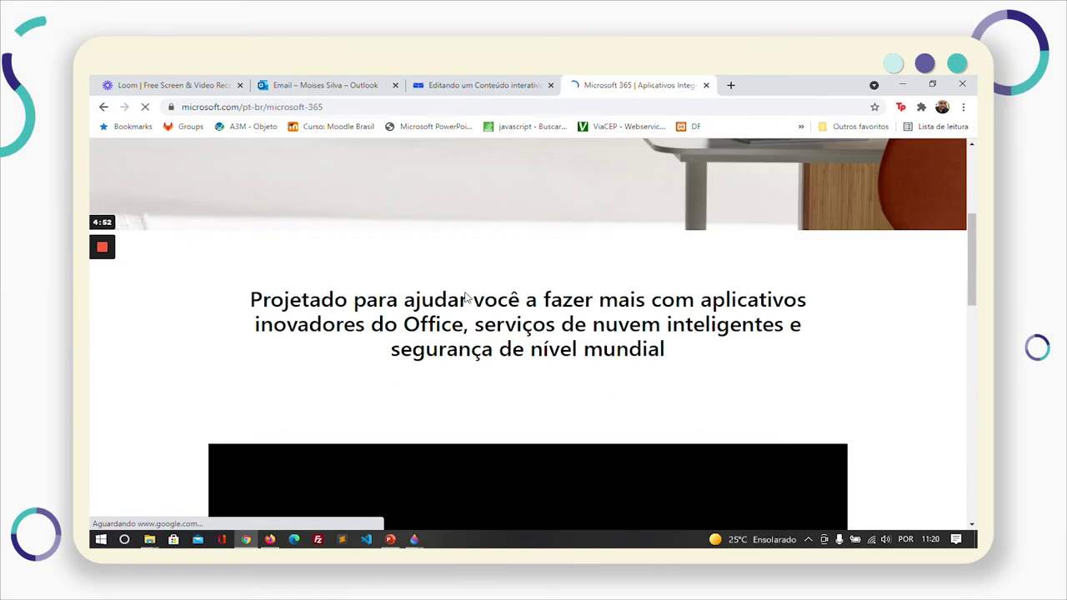
left_click_drag(249, 270, 790, 338)
key("ctrl+c")
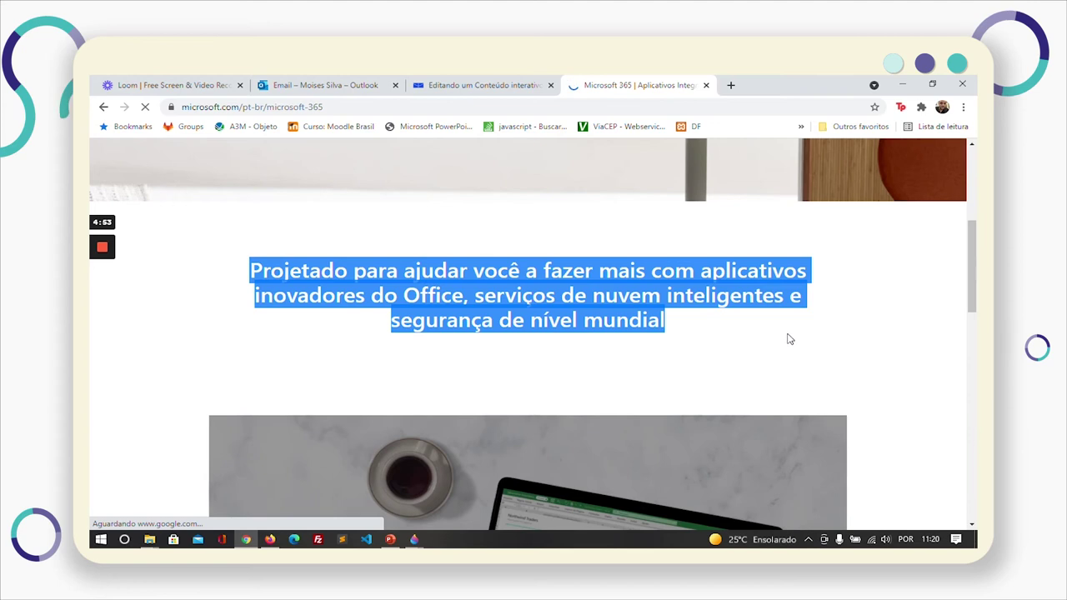
Step: Back in the book editor, paste the copied sentence as the hotspot's popup text and title the item "Office 365"
left_click(479, 85)
left_click(474, 371)
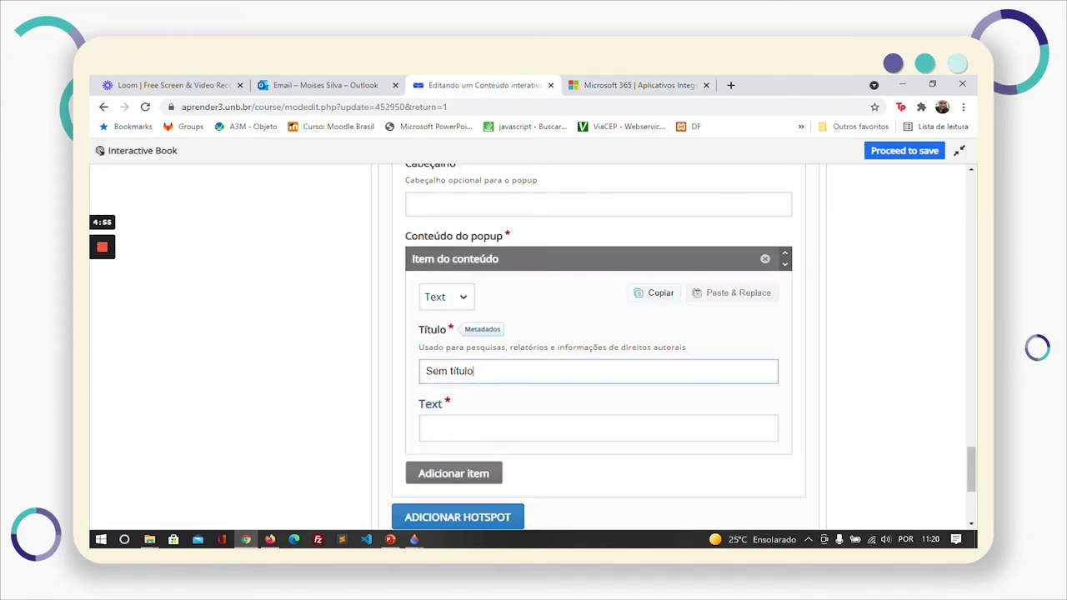
key("ctrl+shift+Left")
key("ctrl+shift+Left")
left_click(479, 429)
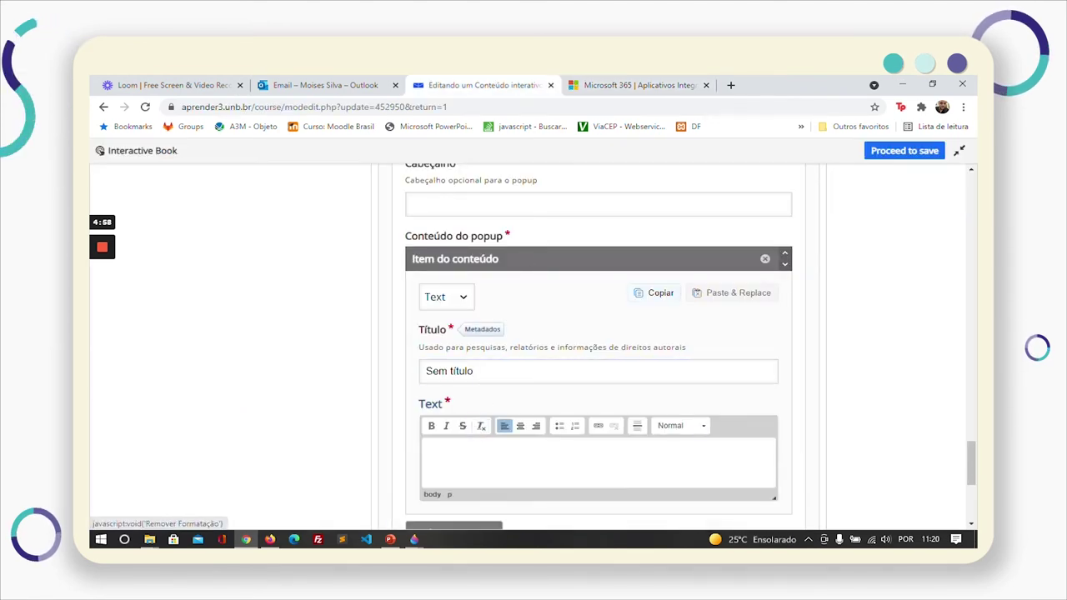
key("ctrl+v")
type("Of")
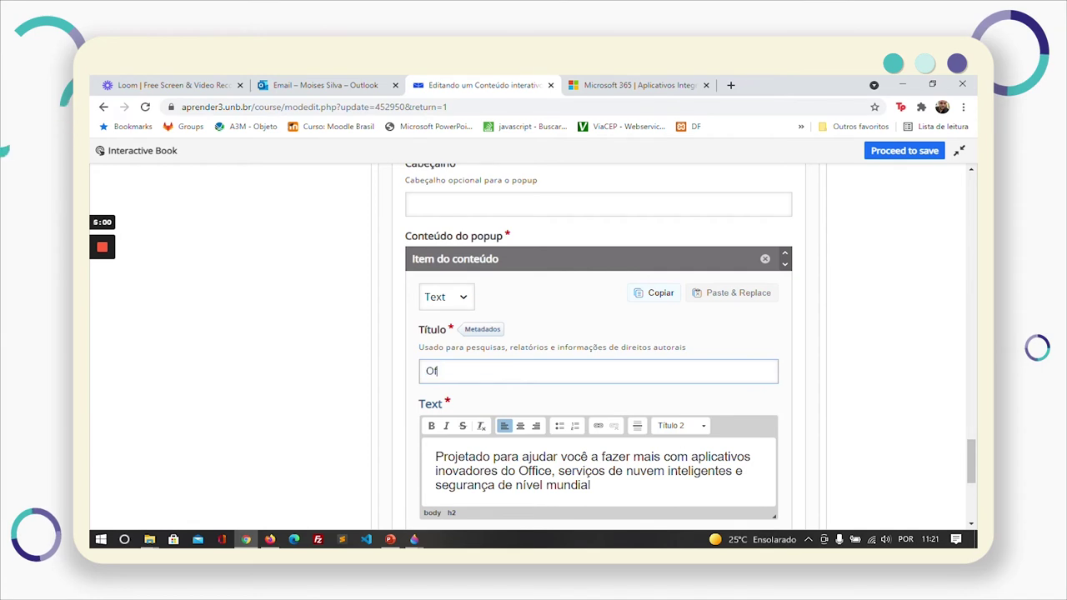
type("fice 365")
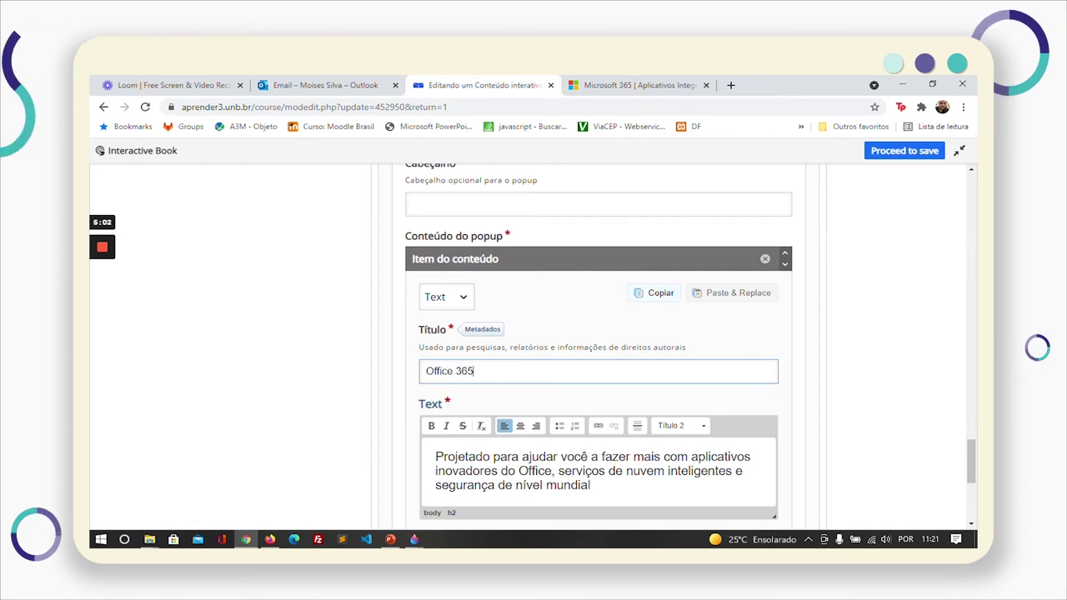
Step: Try to change the paragraph format of the whole pasted popup text
left_click_drag(435, 457, 590, 485)
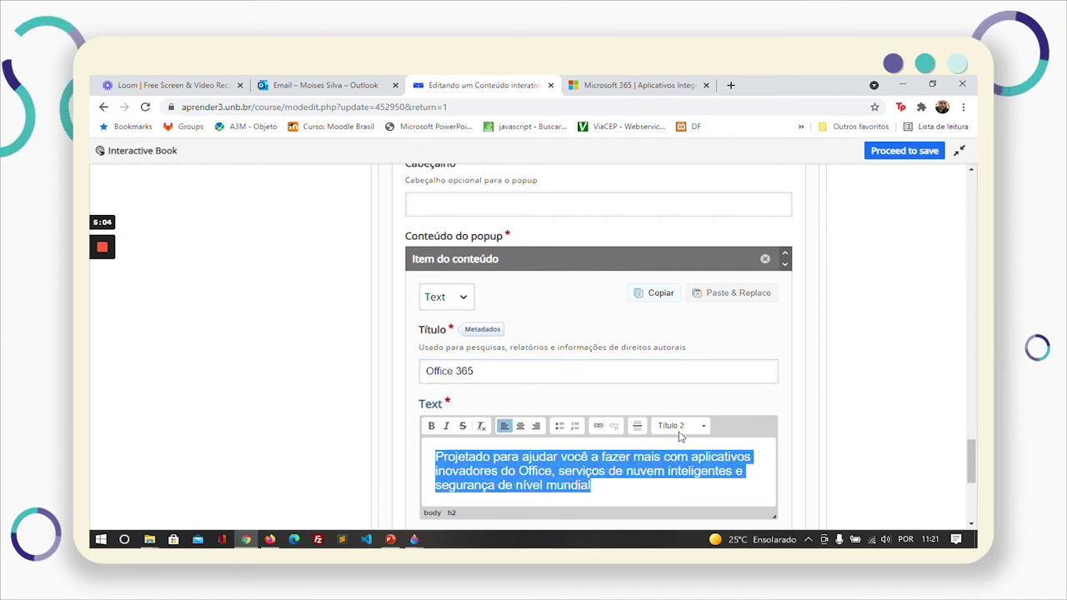
left_click(685, 426)
left_click(692, 359)
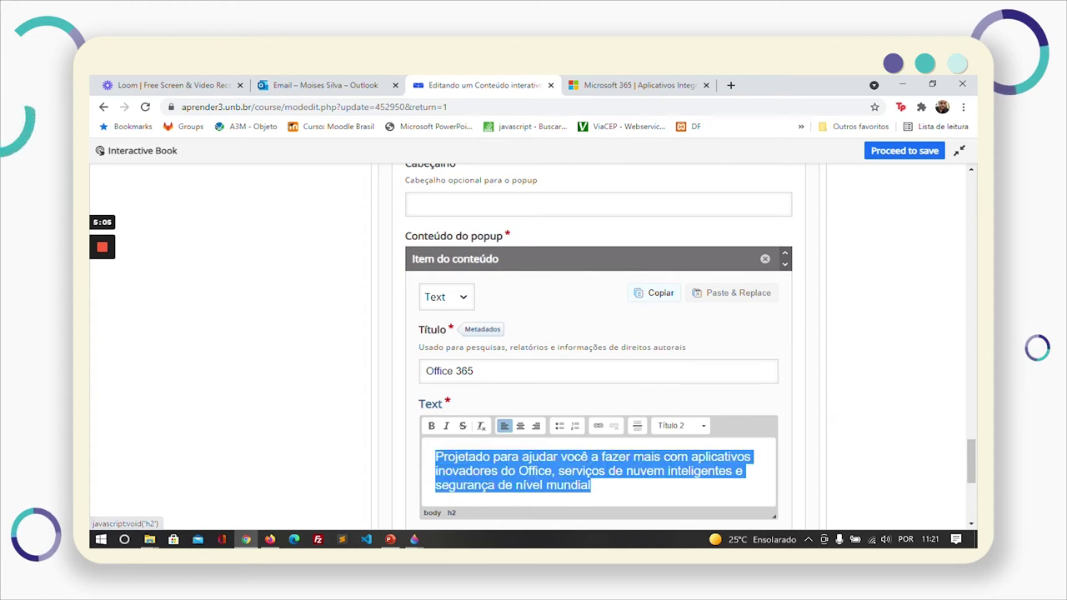
Step: Extend the first chapter's title to "Accordion e Image Hostpoy"
scroll(709, 367, "up", 10)
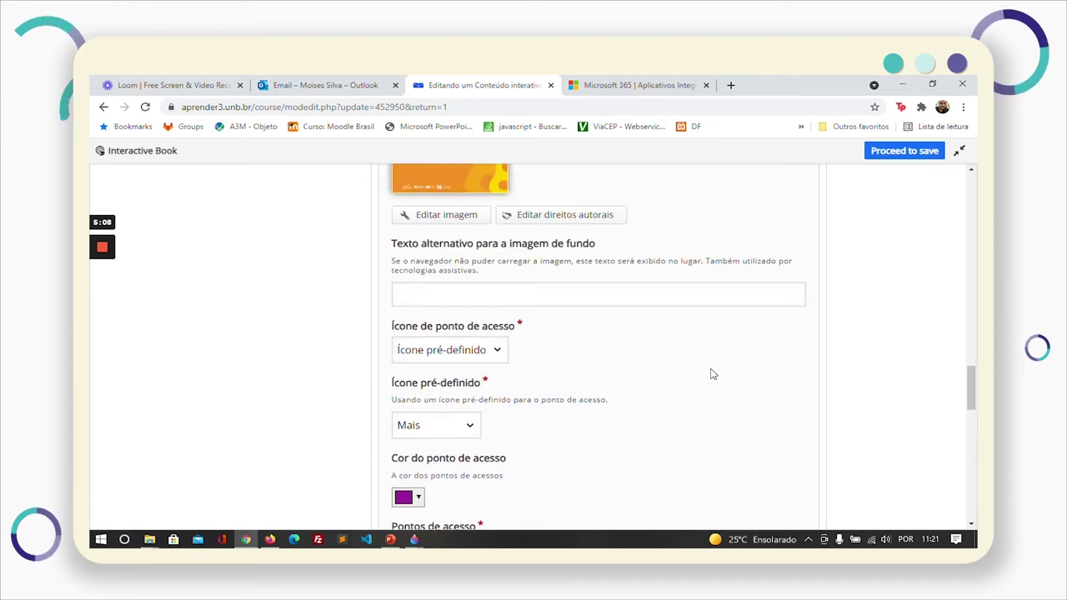
scroll(713, 367, "up", 15)
scroll(713, 368, "up", 10)
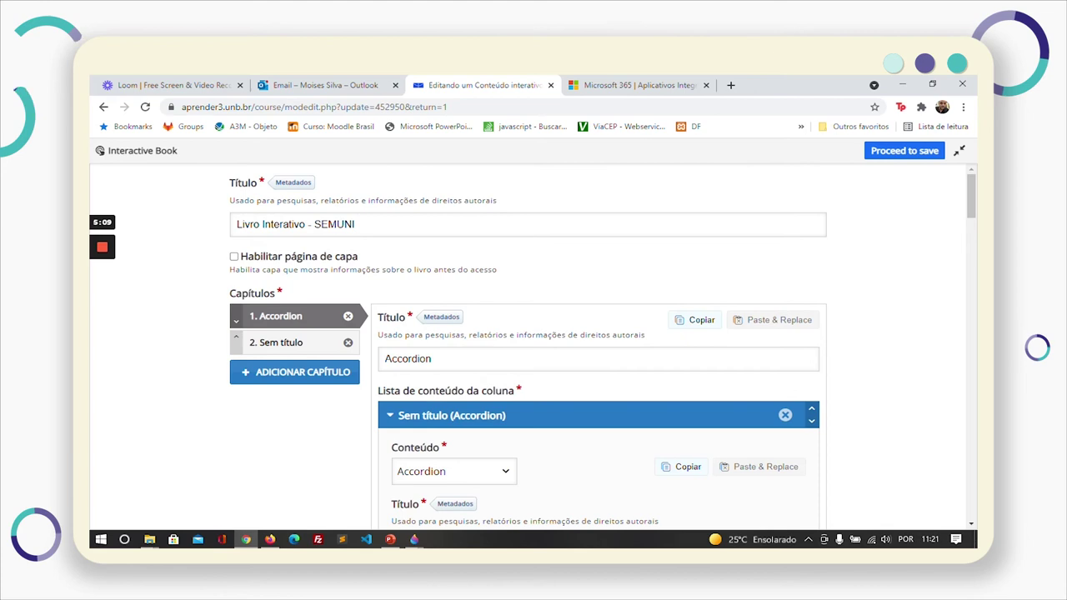
left_click(433, 359)
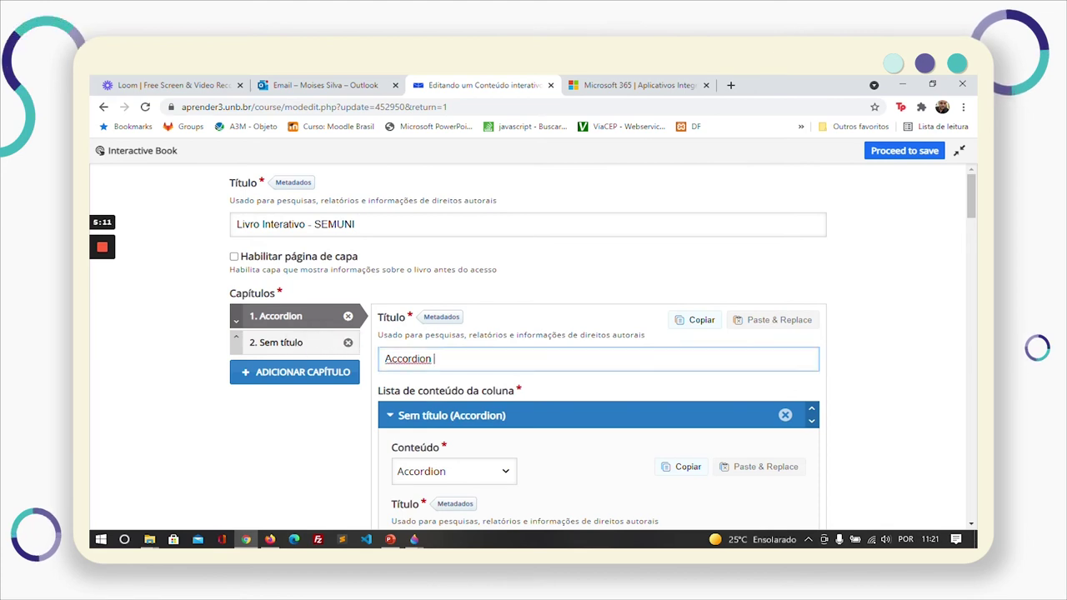
type("e Image Hos")
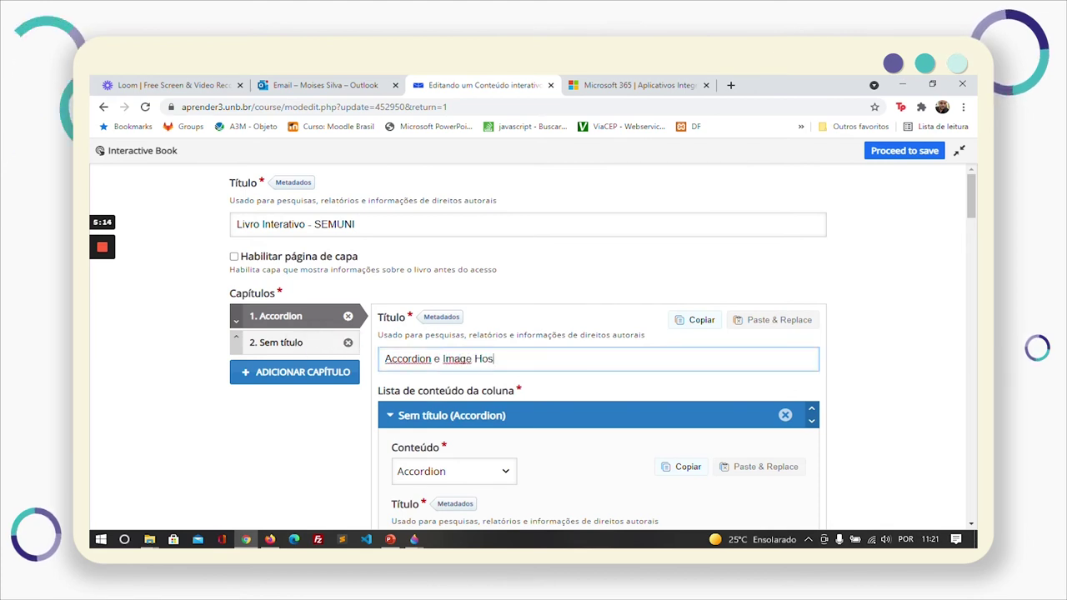
type("tpoy")
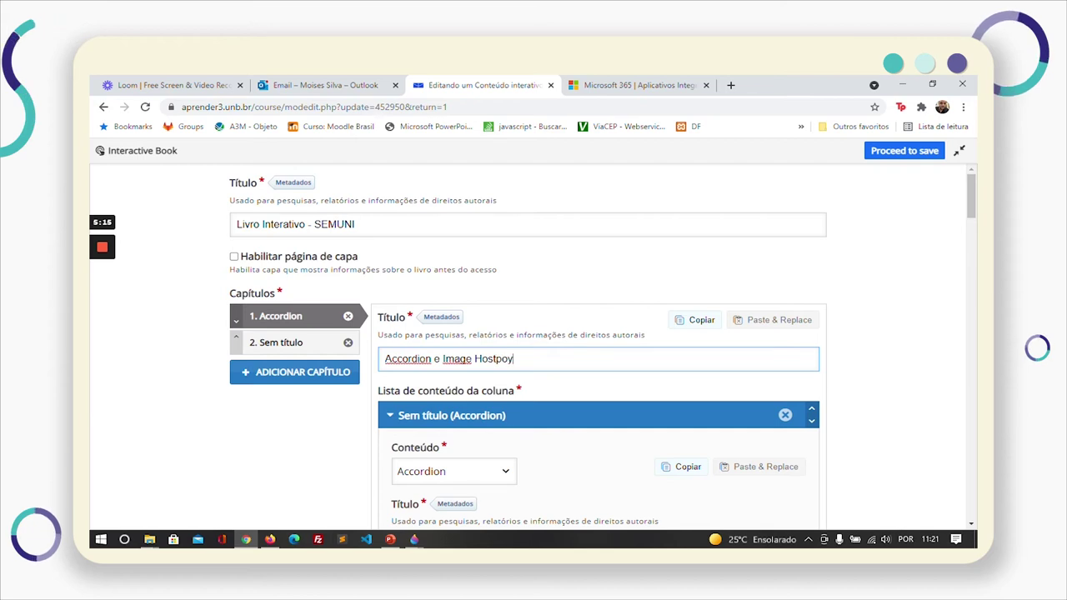
Step: Open the untitled second chapter and set its content type to Course Presentation
left_click(322, 348)
scroll(492, 384, "down", 3)
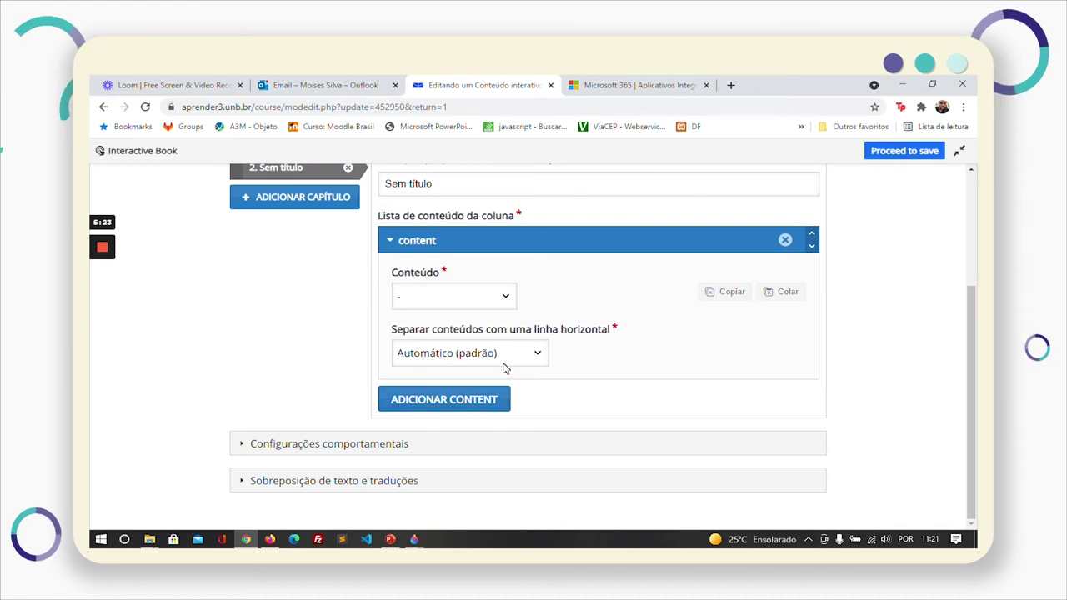
left_click(500, 353)
left_click(454, 296)
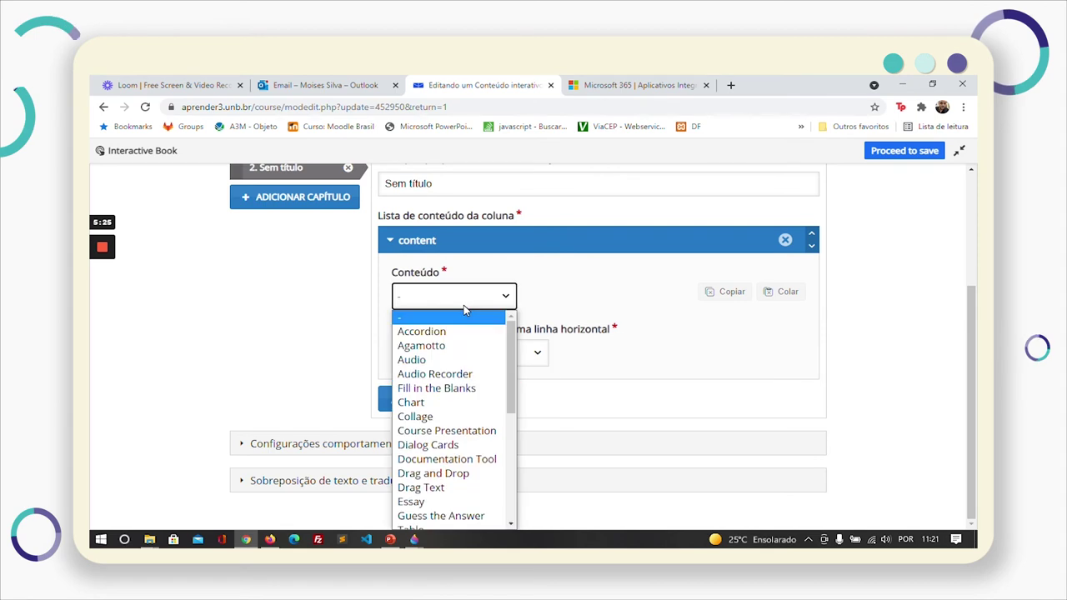
left_click(491, 431)
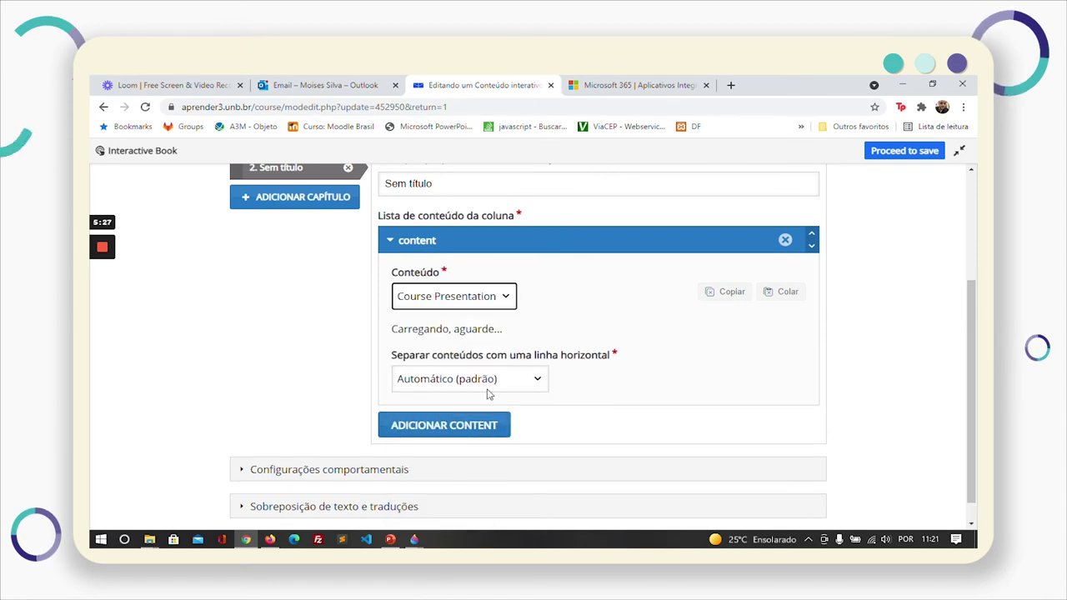
Step: Insert an image element on the presentation's first slide and delete it again
scroll(561, 331, "down", 3)
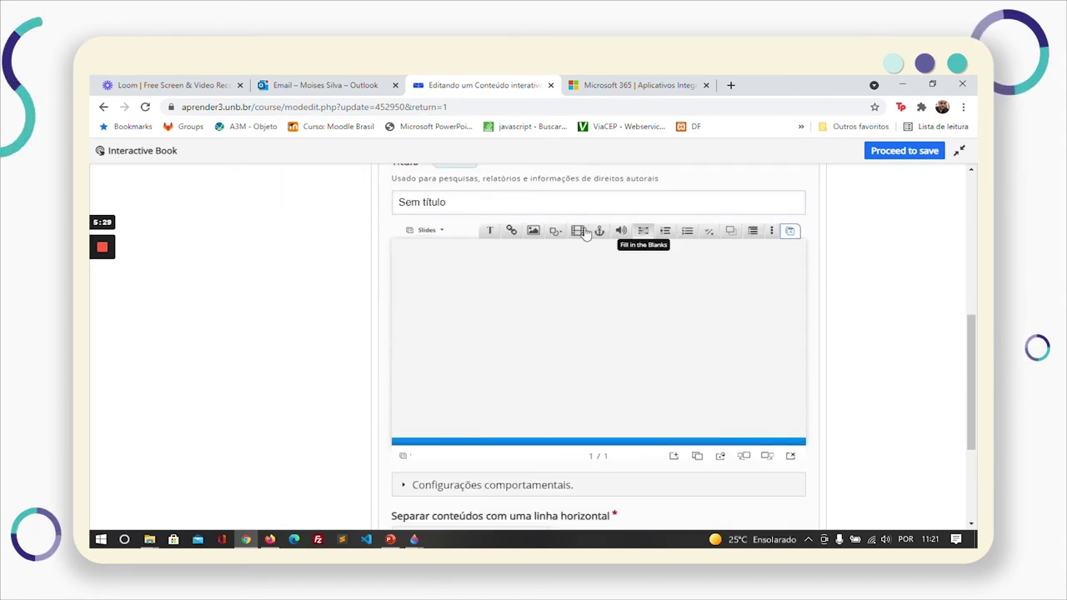
left_click(533, 231)
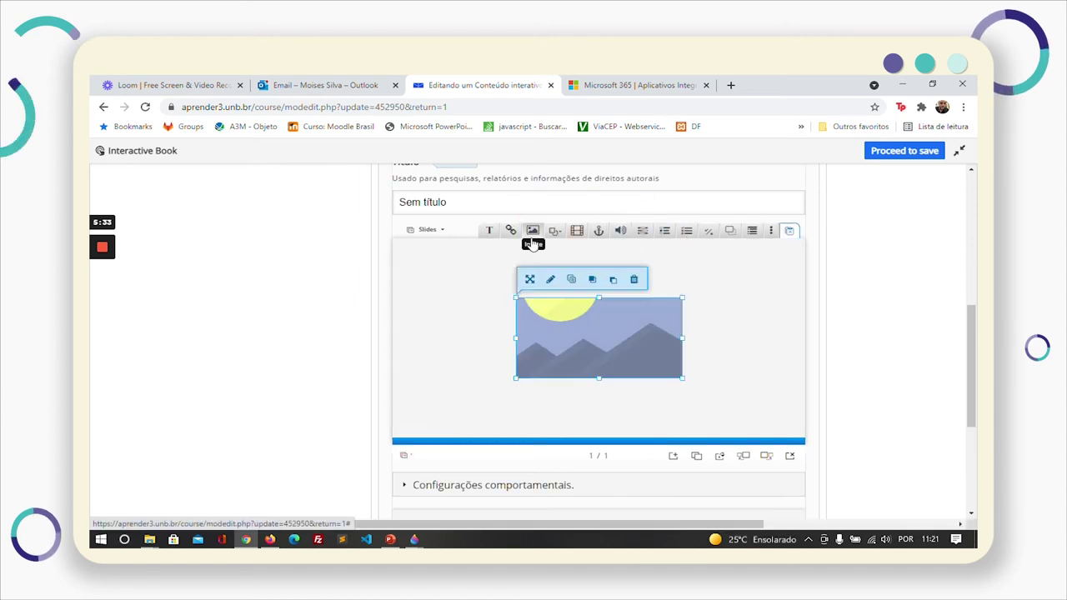
left_click(779, 237)
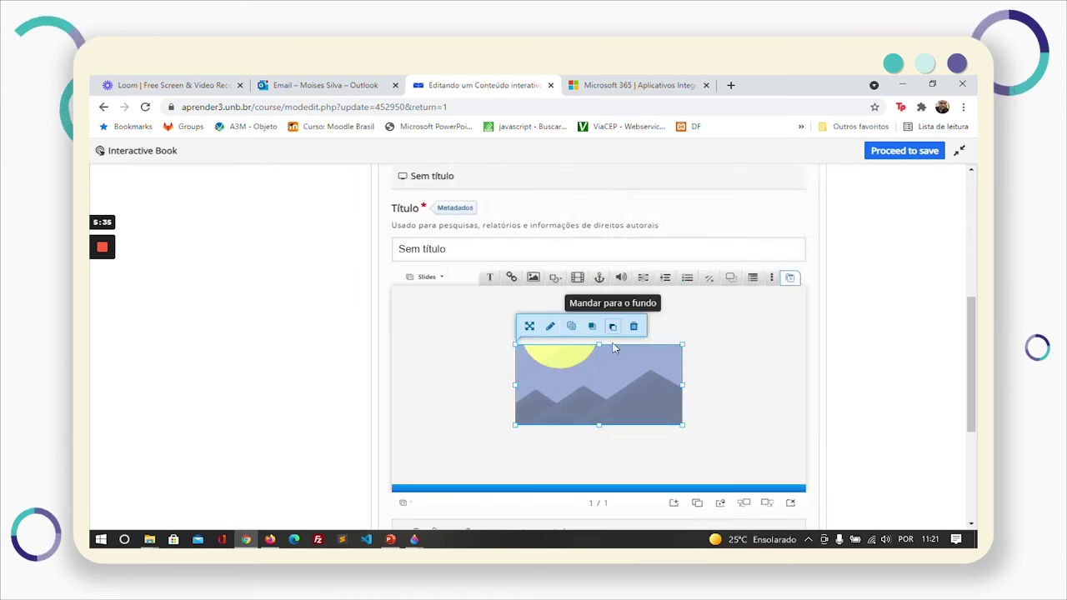
key("Delete")
key("Return")
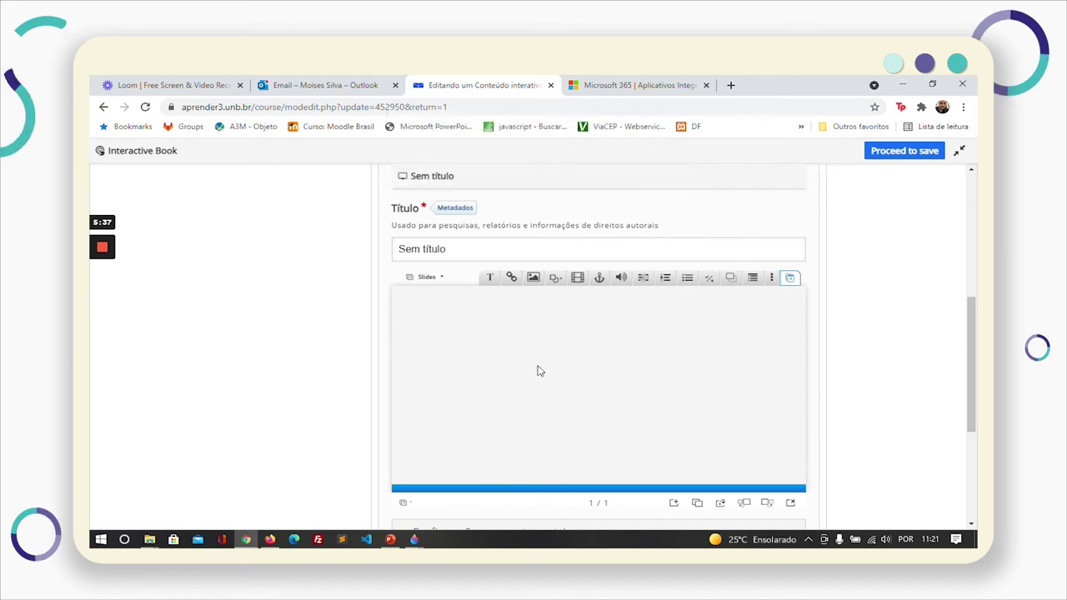
Step: Expand the Course Presentation's behavioural settings (Configurações comportamentais) below the slide
scroll(476, 405, "down", 1)
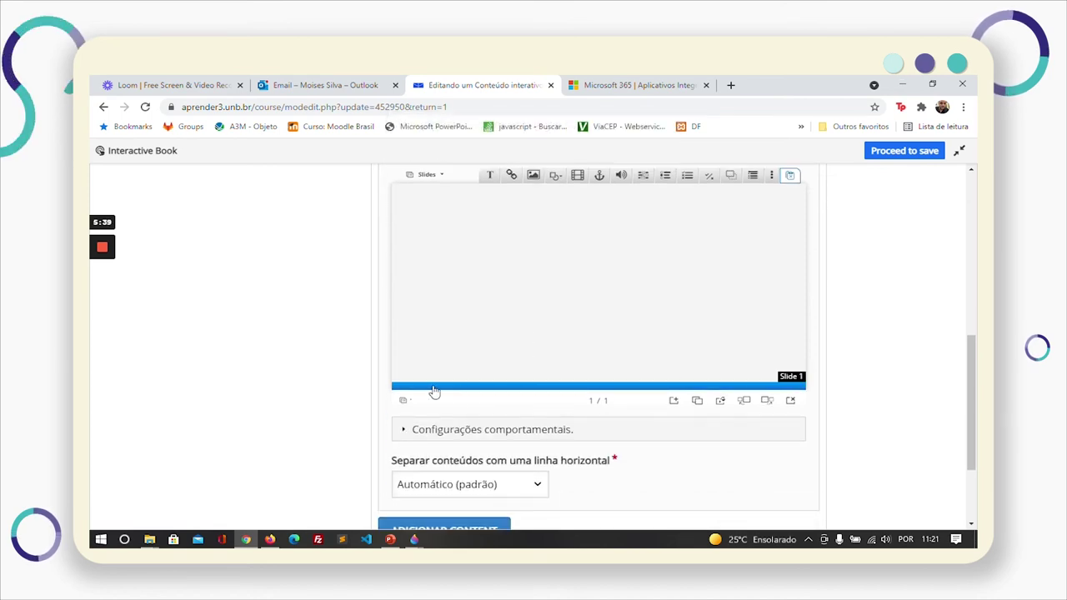
scroll(684, 395, "down", 1)
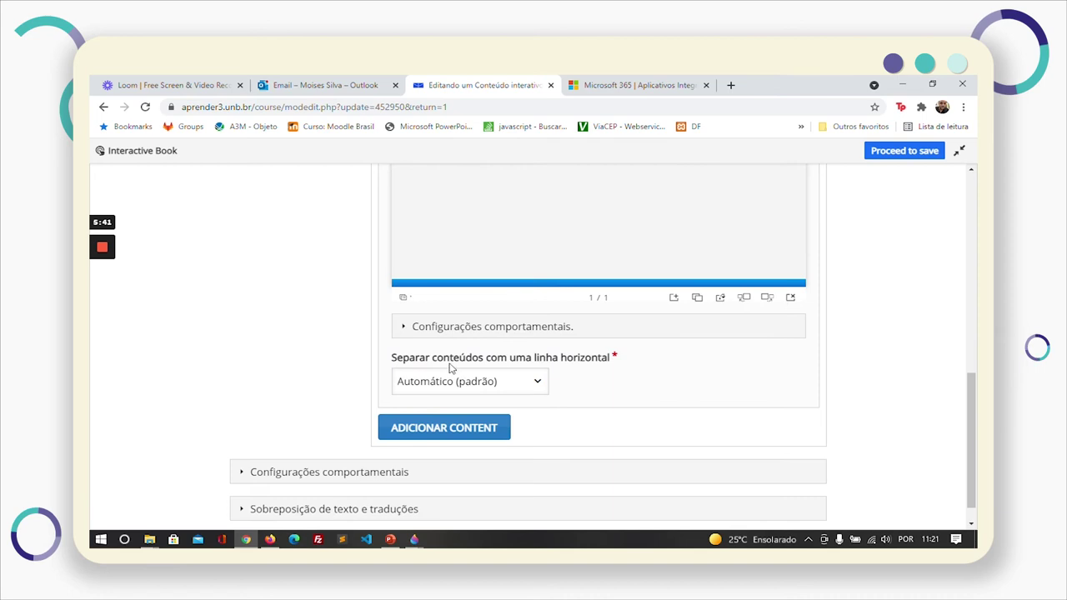
left_click(423, 331)
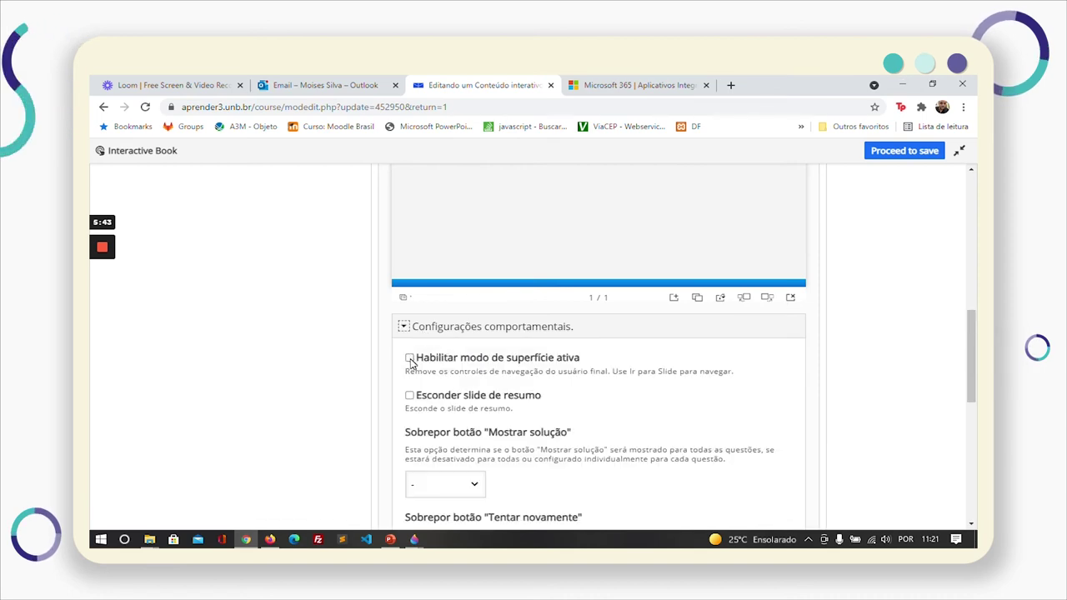
Step: Enable the active surface mode (Habilitar modo de superfície ativa) for the Course Presentation and confirm the choice
scroll(410, 375, "down", 2)
scroll(410, 406, "up", 1)
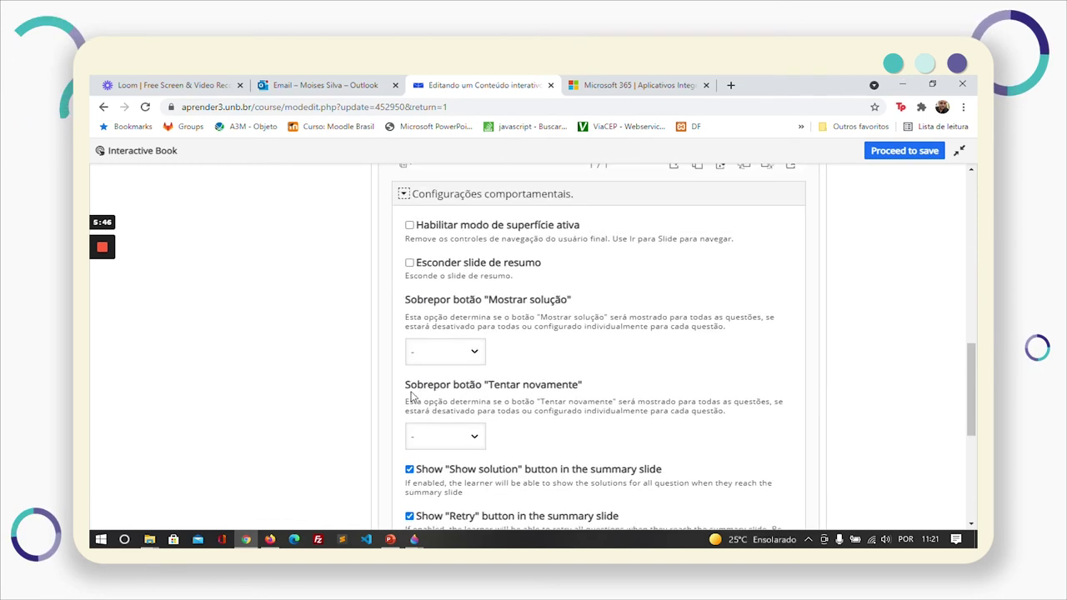
left_click(409, 254)
left_click(584, 195)
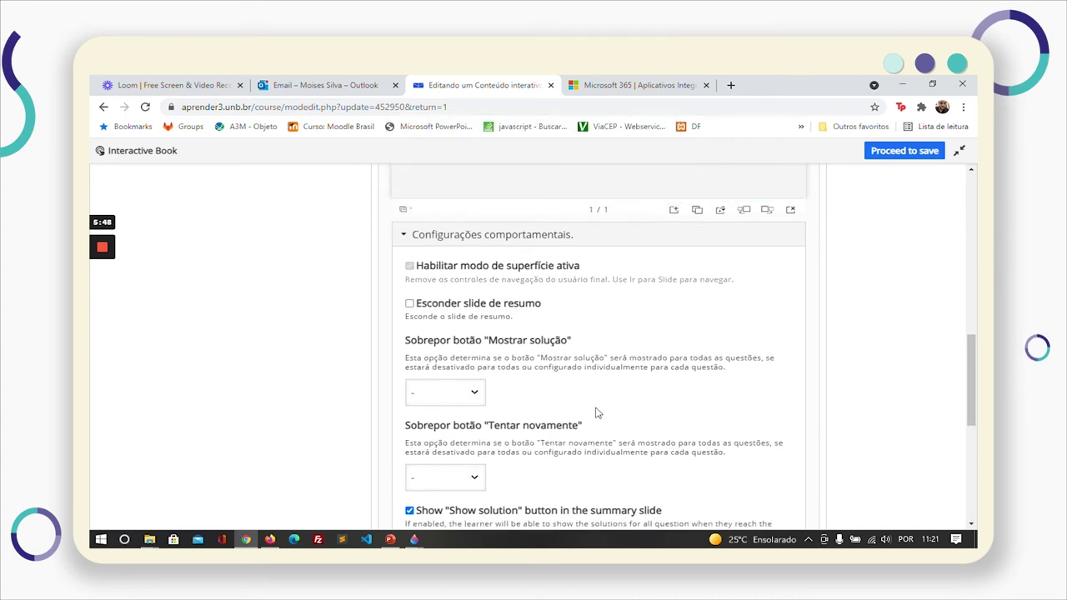
Step: Insert an image element on the presentation's slide using the file Imagem1.png from the SEMUNI folder
scroll(601, 421, "up", 2)
left_click(533, 177)
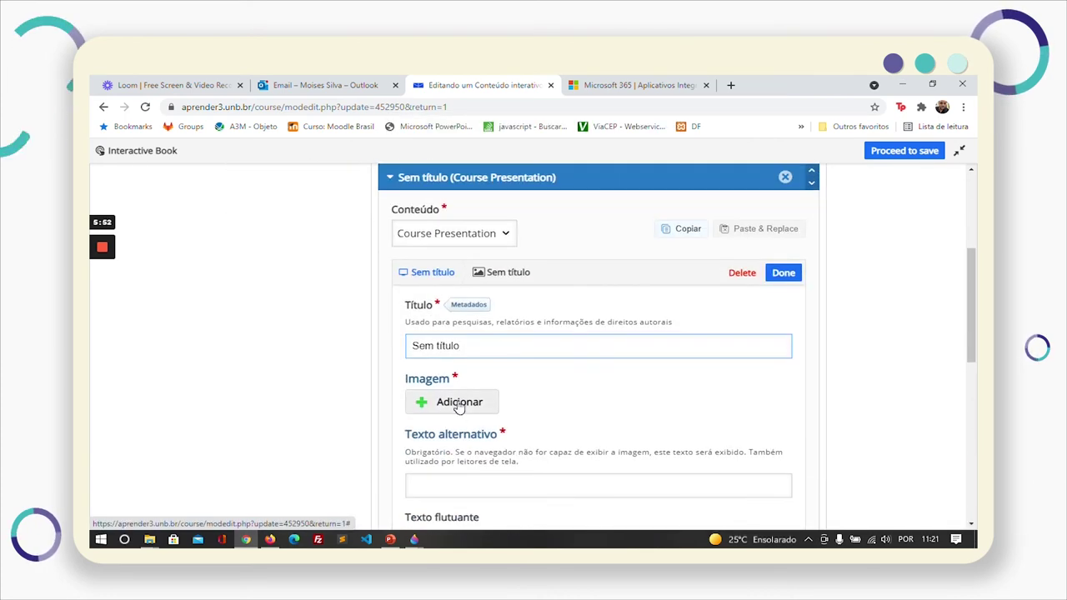
left_click(464, 402)
left_click(250, 207)
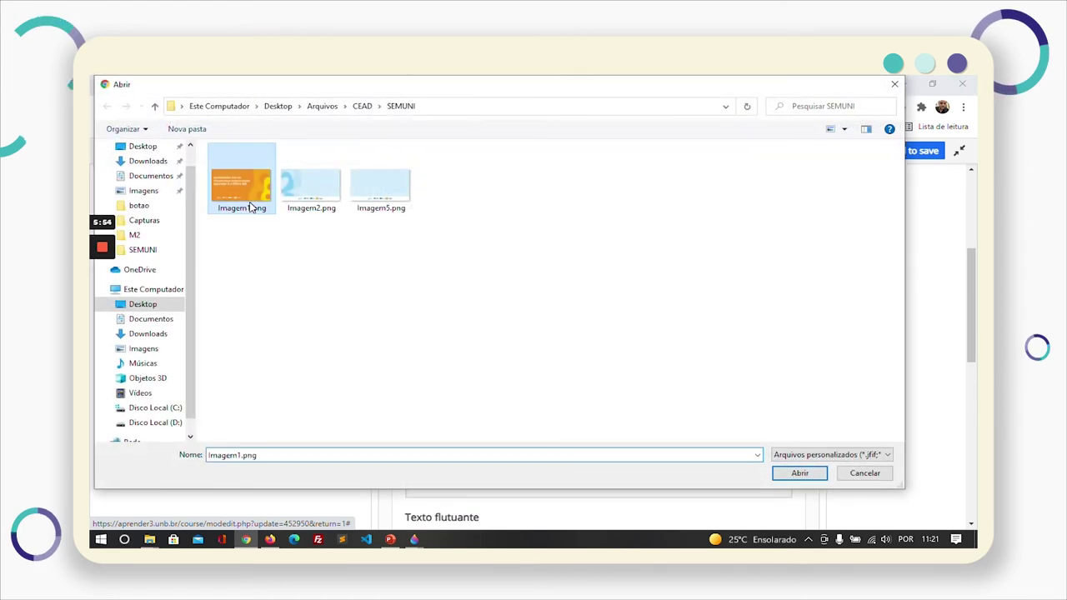
left_click(798, 471)
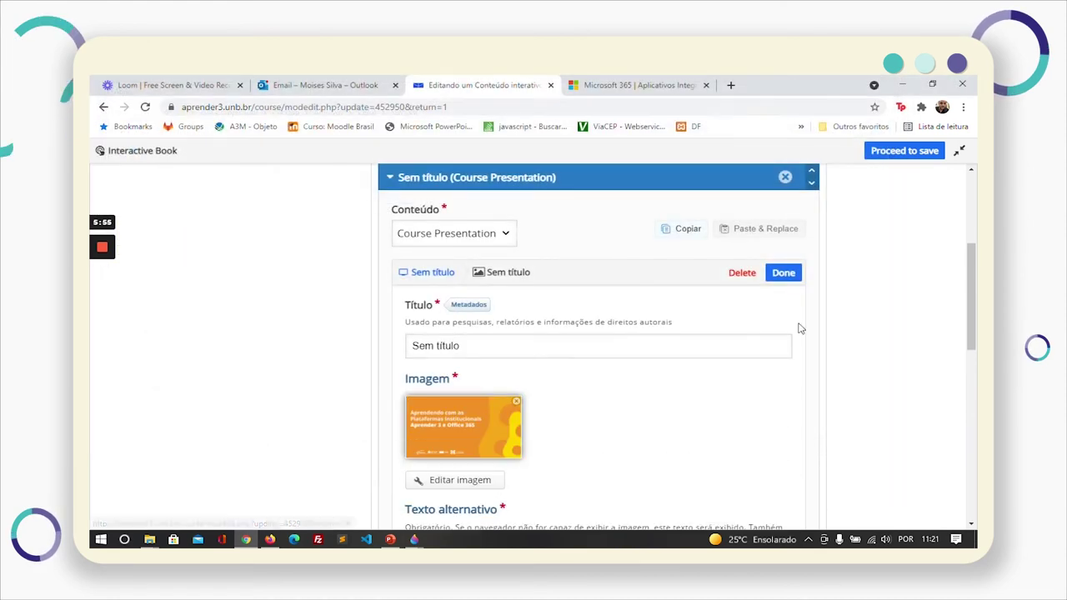
left_click(784, 273)
Step: Move and enlarge the inserted image so it fills the whole slide
left_click_drag(515, 377, 392, 311)
left_click_drag(559, 376, 594, 392)
left_click_drag(653, 414, 928, 526)
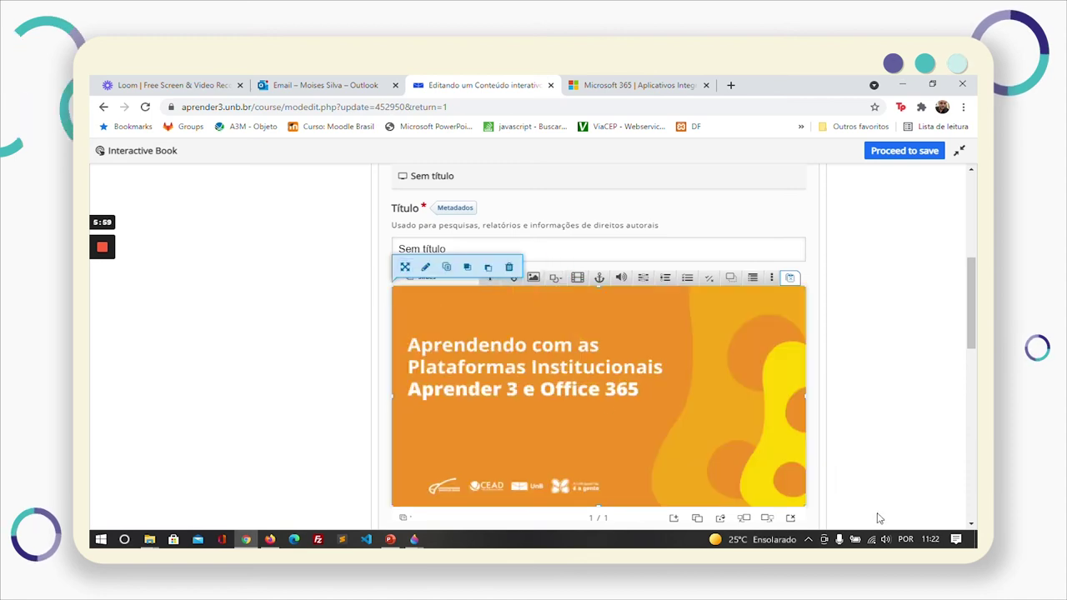
scroll(521, 394, "down", 2)
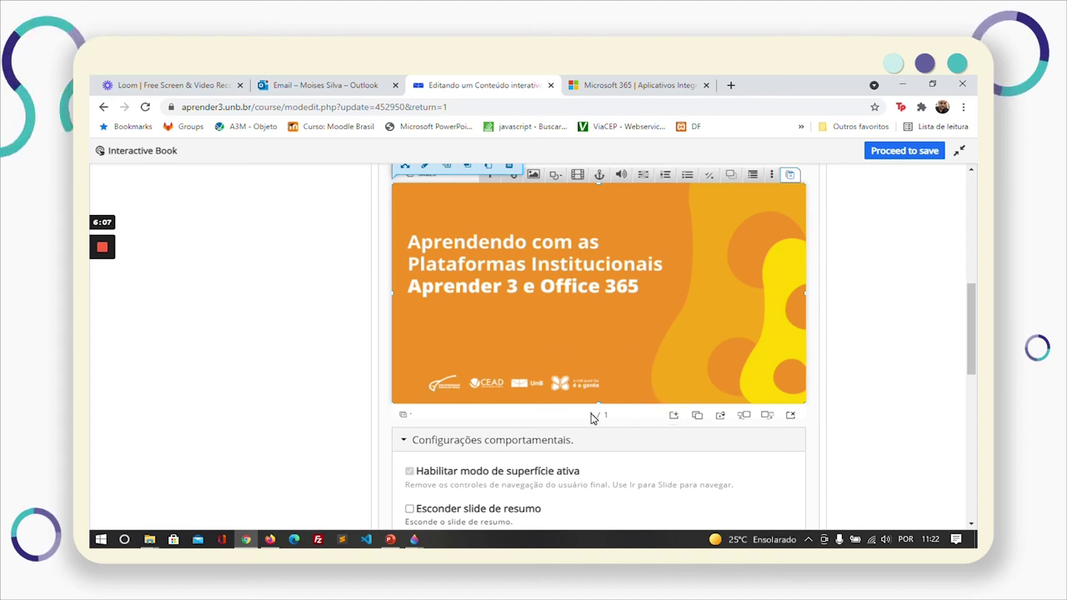
Step: Title the second chapter "Capa" and move it up to be the book's first chapter
scroll(593, 417, "up", 8)
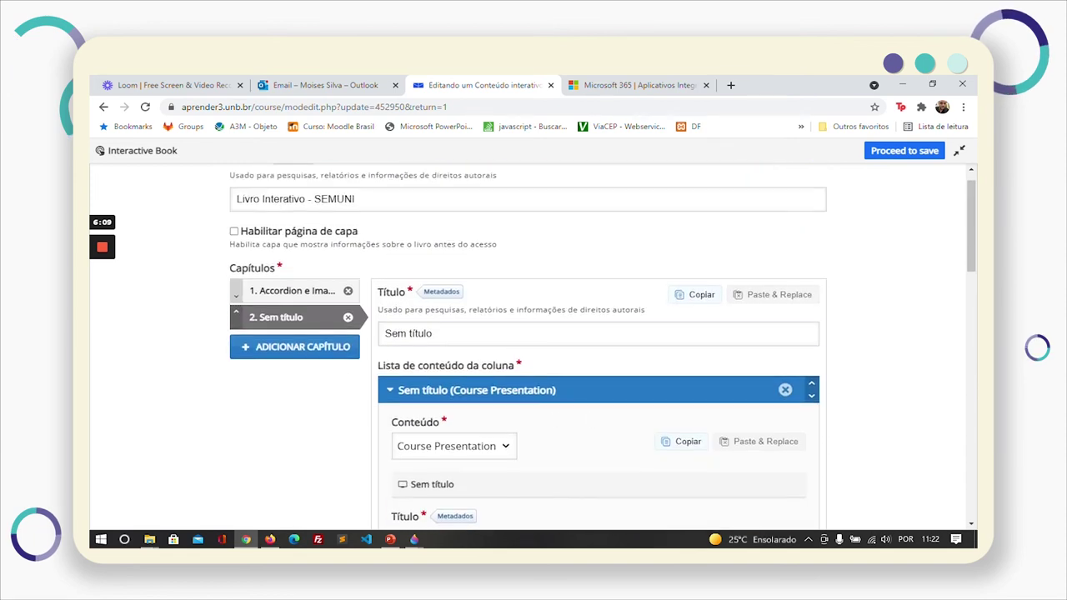
triple_click(417, 334)
type("Capa")
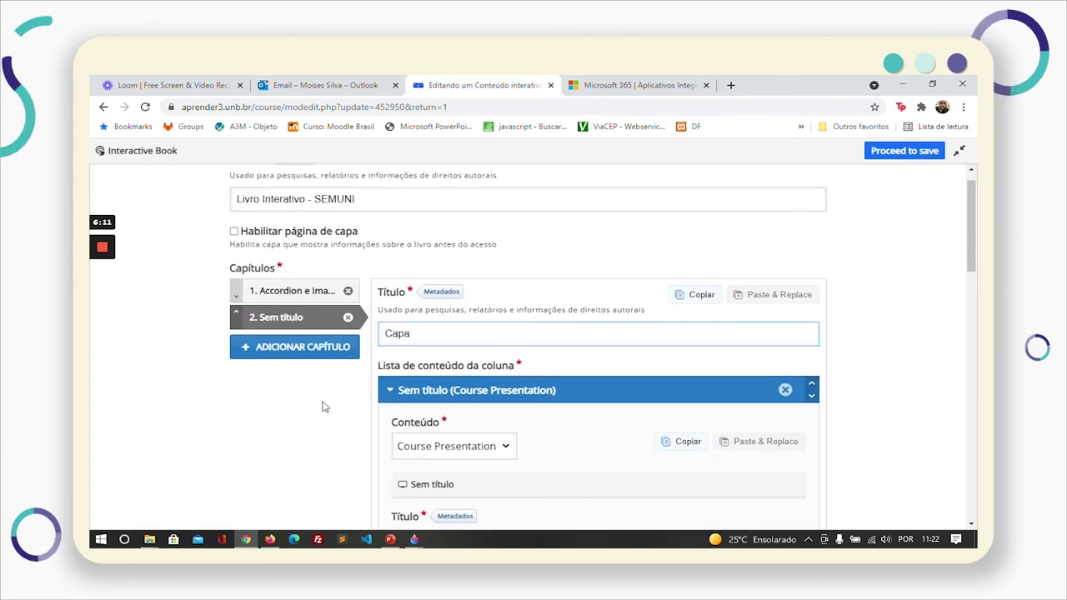
left_click(236, 313)
Step: Collapse the Course Presentation's behavioural settings (Configurações comportamentais) below the slide
scroll(607, 409, "down", 4)
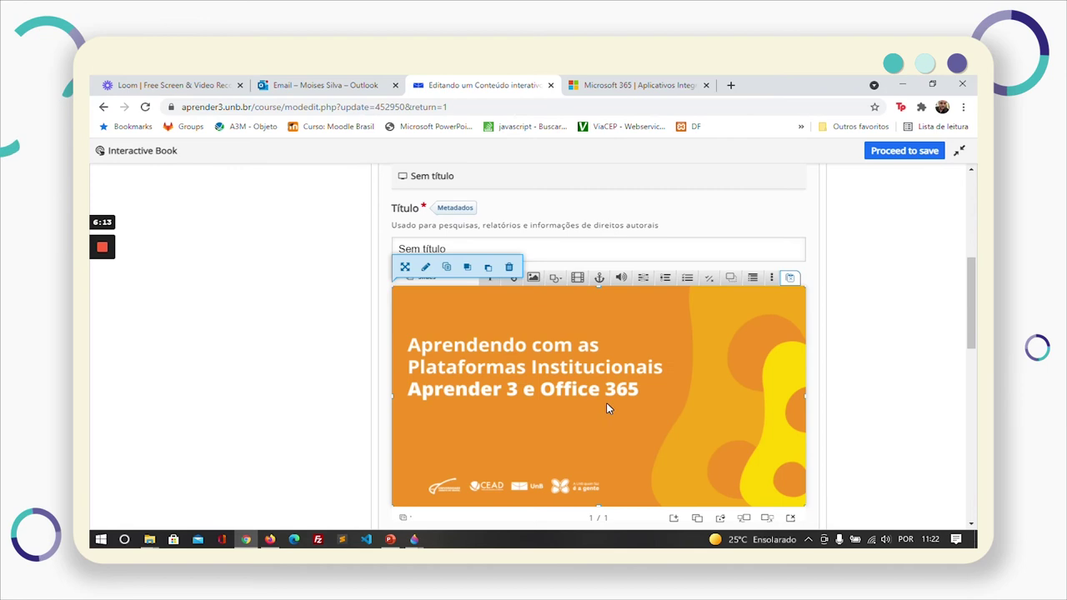
scroll(607, 409, "down", 5)
scroll(606, 408, "up", 3)
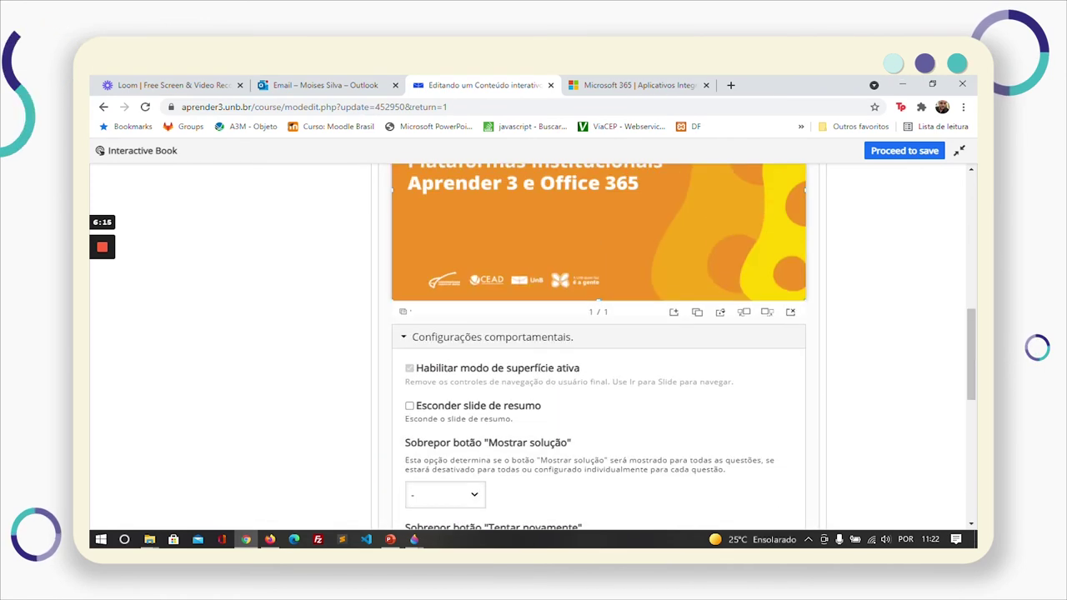
left_click(434, 338)
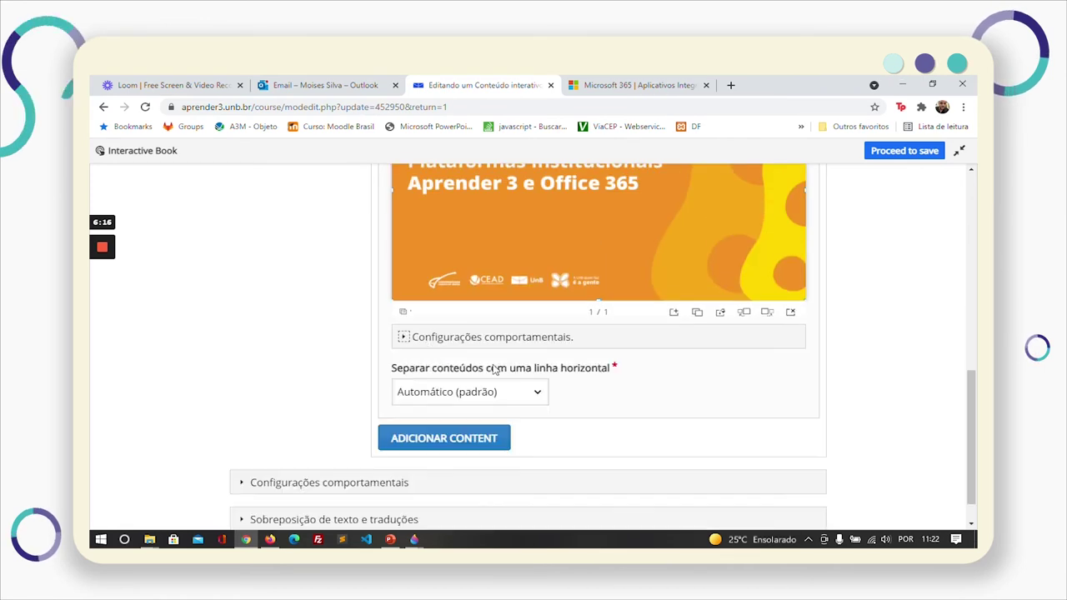
Step: Add a second content block to the Capa chapter and paste a copy of the existing Course Presentation into it
left_click(469, 439)
scroll(466, 436, "down", 1)
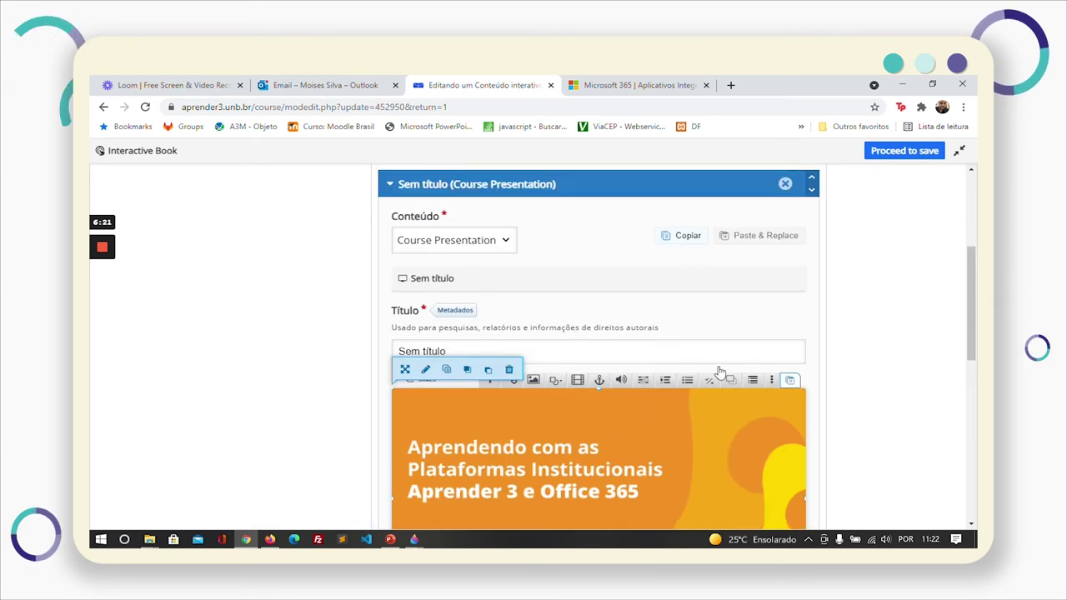
left_click(688, 238)
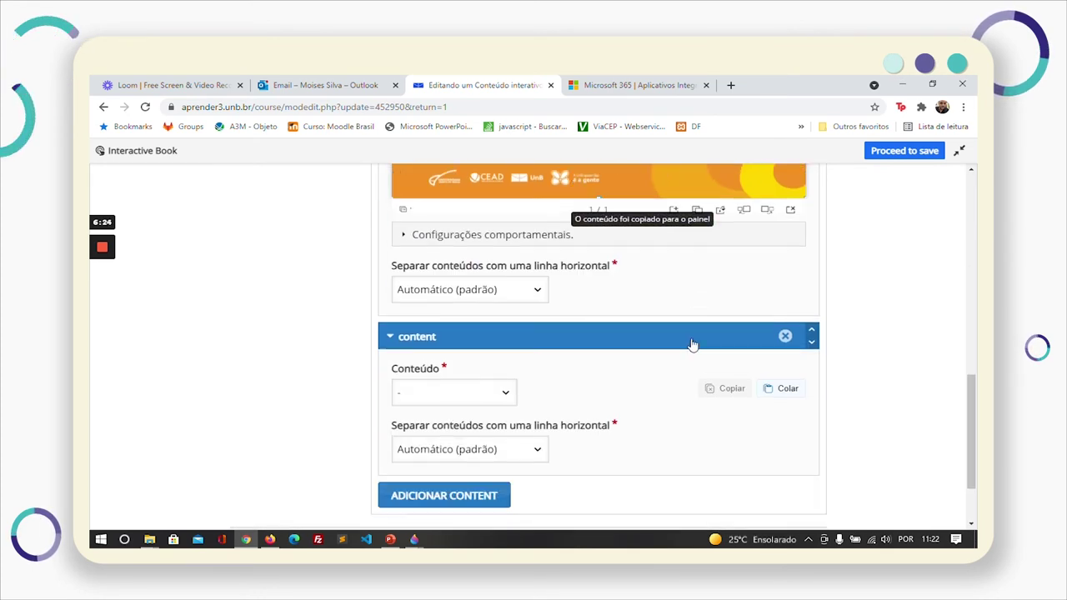
left_click(785, 397)
scroll(717, 375, "down", 3)
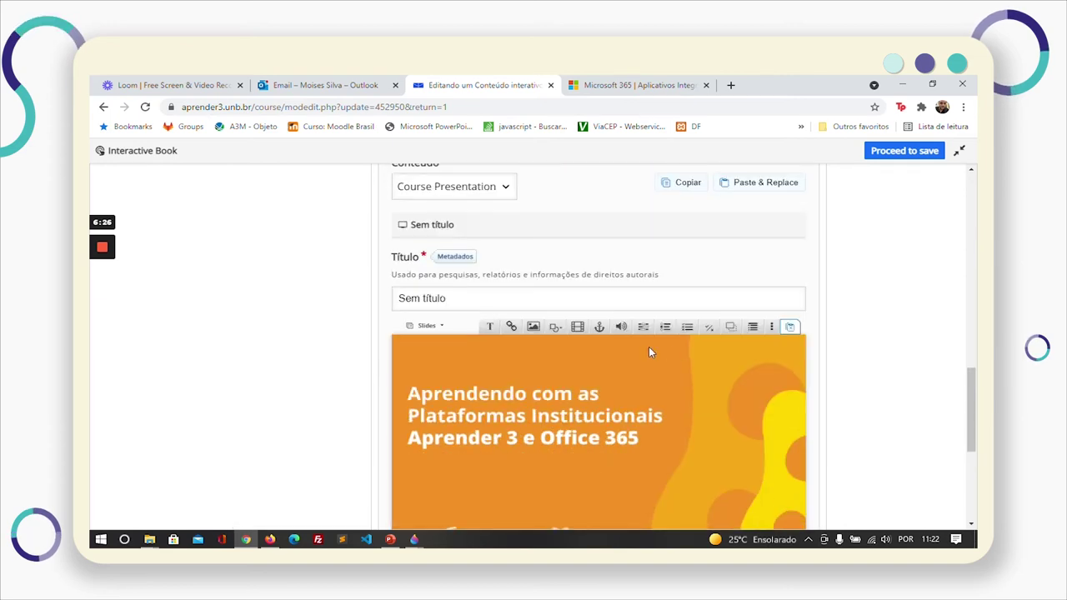
Step: Replace the slide image in the pasted Course Presentation with Imagem2.png
double_click(557, 391)
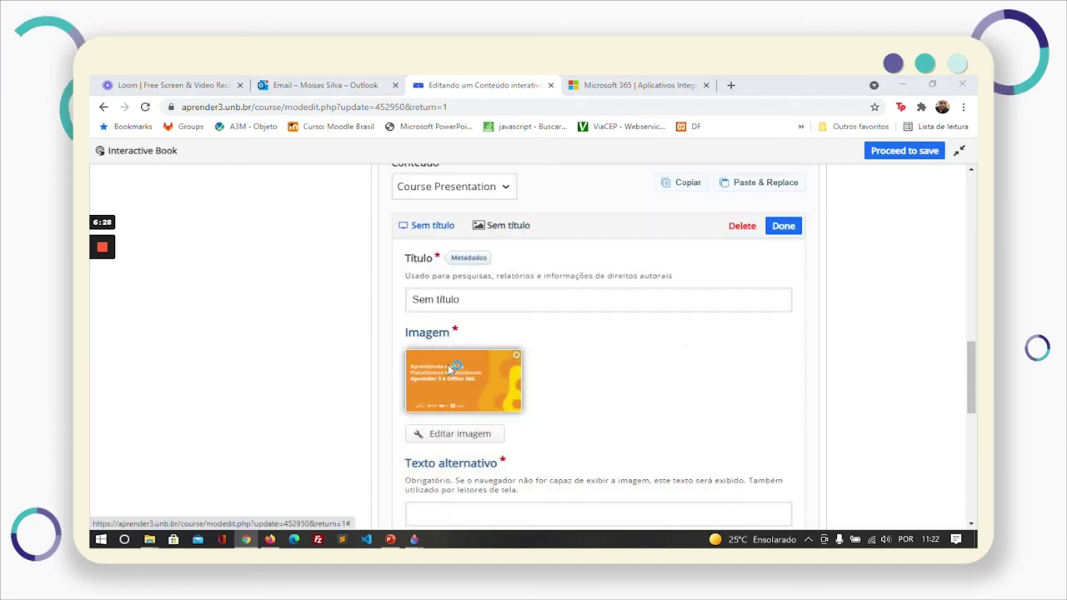
left_click(448, 364)
left_click(326, 206)
left_click(799, 473)
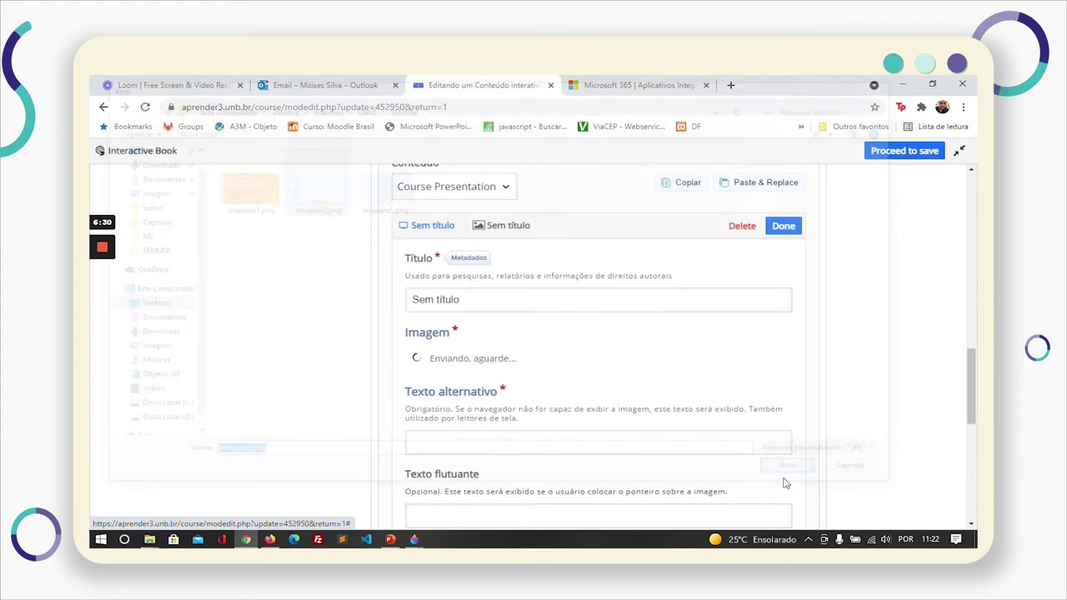
left_click(786, 232)
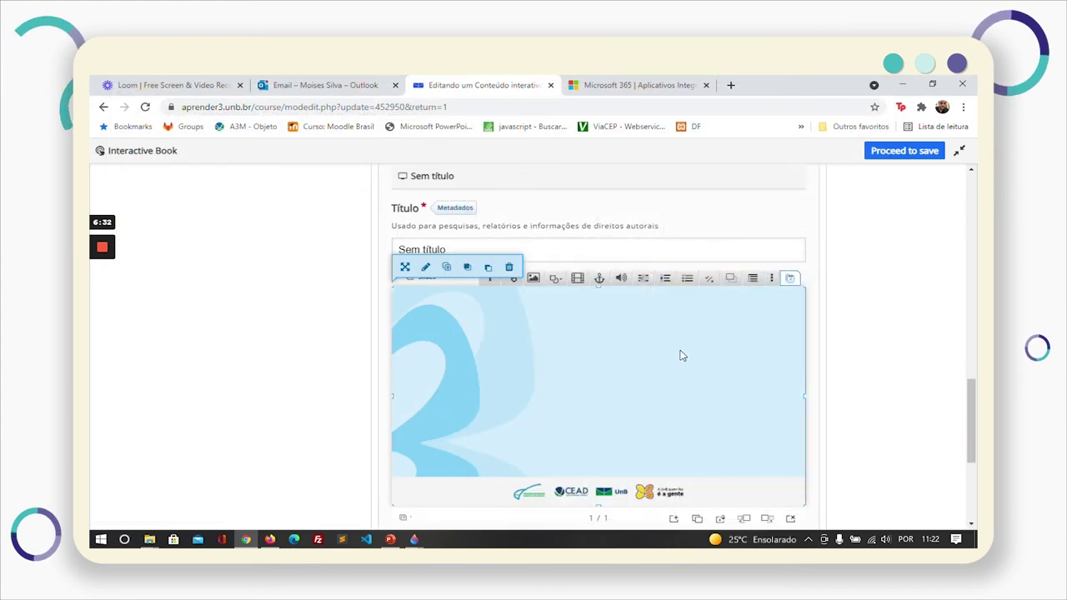
Step: Review the contents of the Capa and "Accordion e Image Hostpot" chapters in the book editor
scroll(843, 336, "down", 4)
scroll(624, 370, "down", 4)
scroll(625, 370, "up", 10)
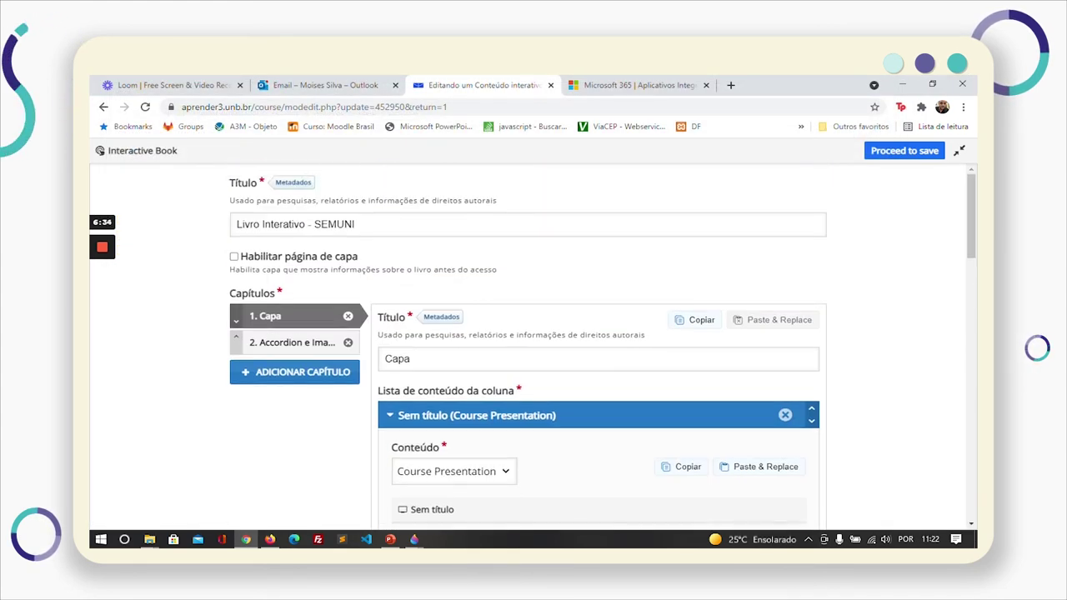
mouse_move(284, 325)
left_mouse_down()
mouse_move(280, 339)
mouse_move(267, 317)
mouse_move(286, 335)
mouse_move(293, 323)
left_mouse_up()
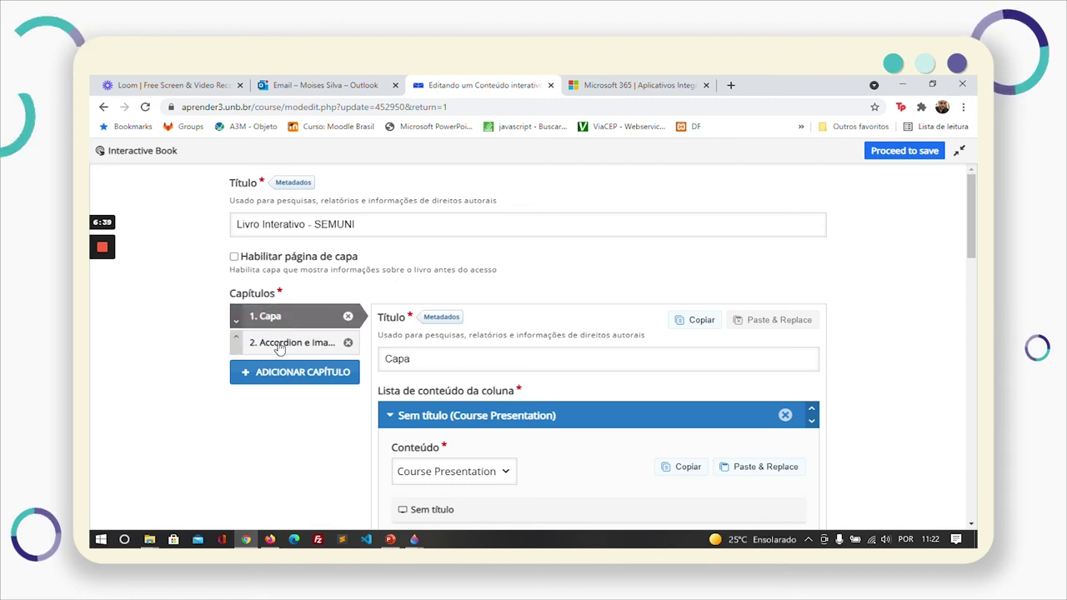
left_click_drag(257, 347, 291, 342)
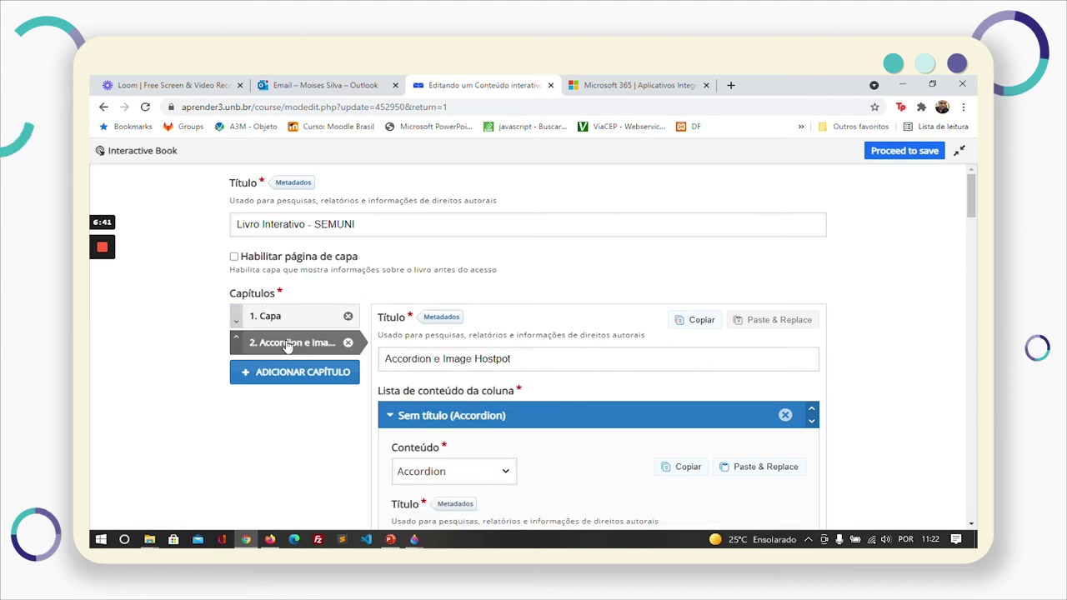
scroll(689, 421, "down", 4)
scroll(687, 423, "down", 3)
scroll(687, 424, "up", 10)
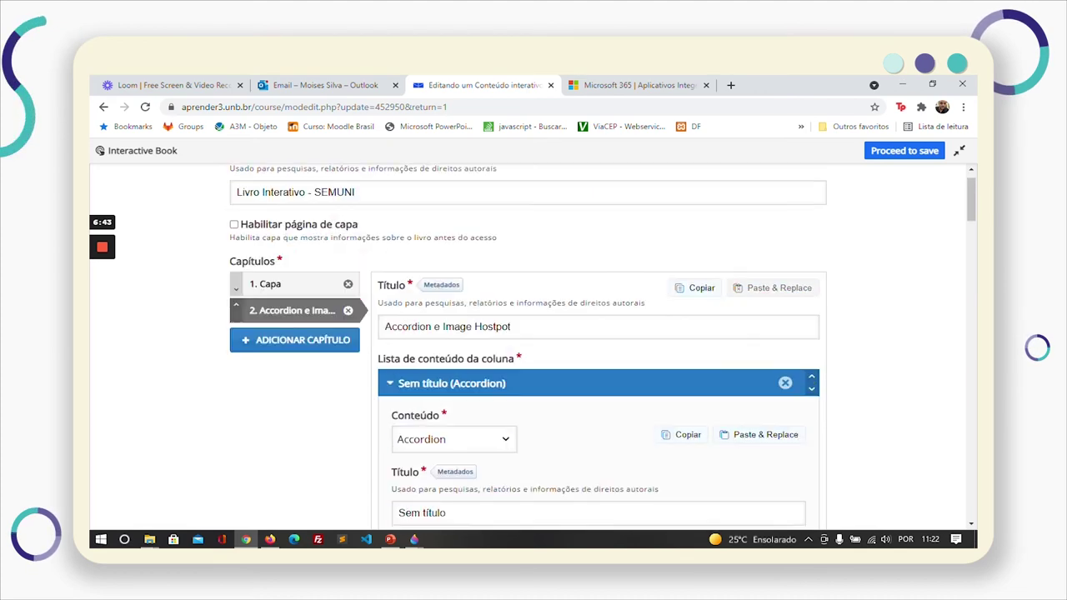
mouse_move(294, 347)
left_mouse_down()
mouse_move(255, 322)
mouse_move(294, 333)
left_mouse_up()
left_click(292, 316)
scroll(546, 371, "down", 5)
scroll(546, 371, "up", 10)
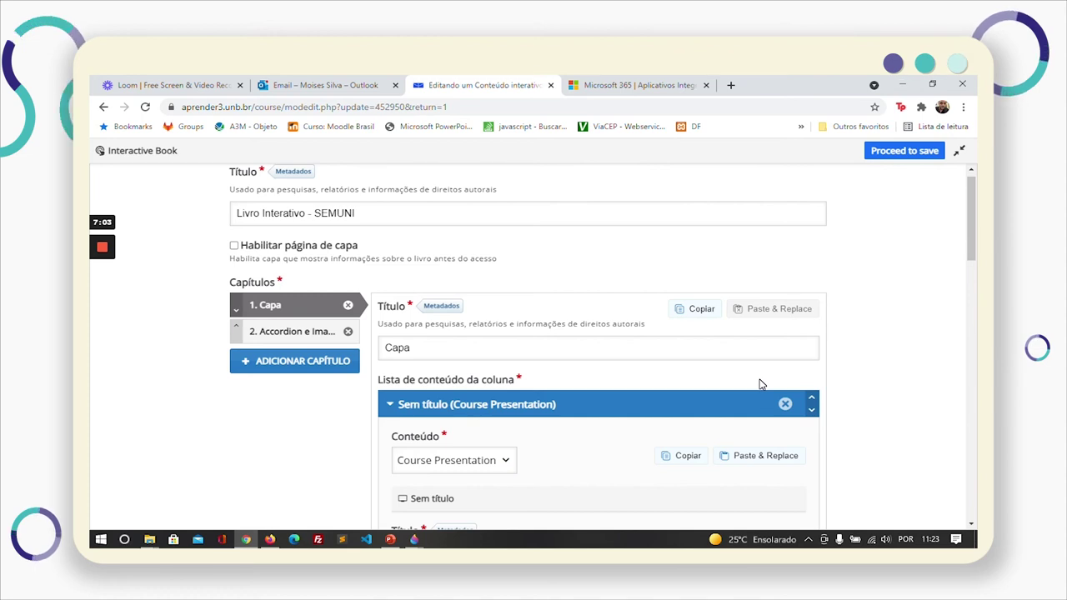
Step: Finish editing the Interactive Book, then save the activity and display it
left_click(906, 154)
scroll(512, 350, "down", 20)
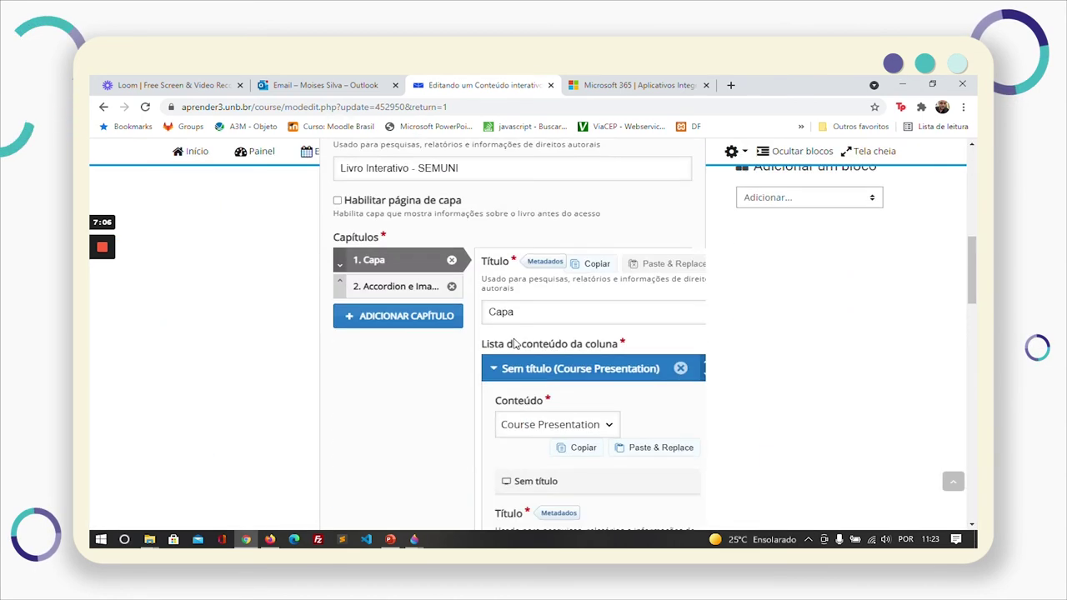
left_click(486, 440)
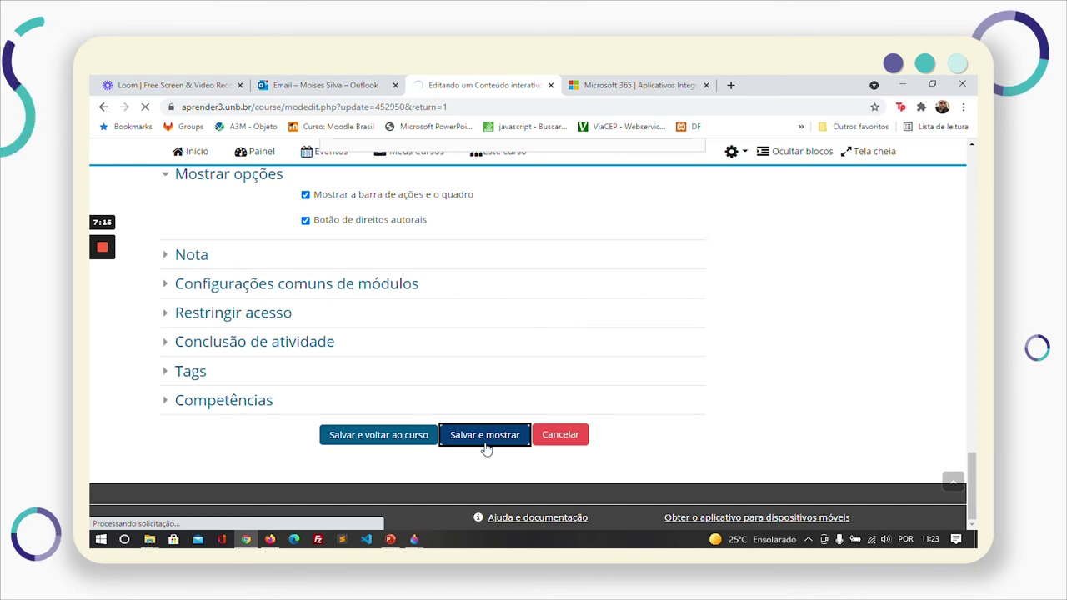
mouse_move(100, 278)
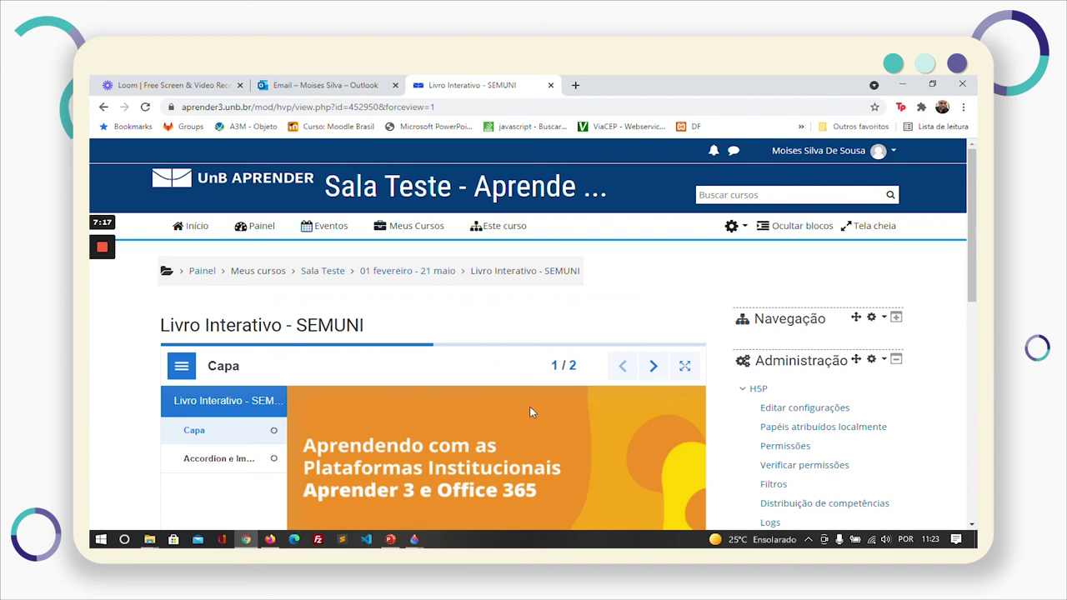
Step: View the published book in full screen and look through both images of the Capa chapter
scroll(588, 352, "down", 2)
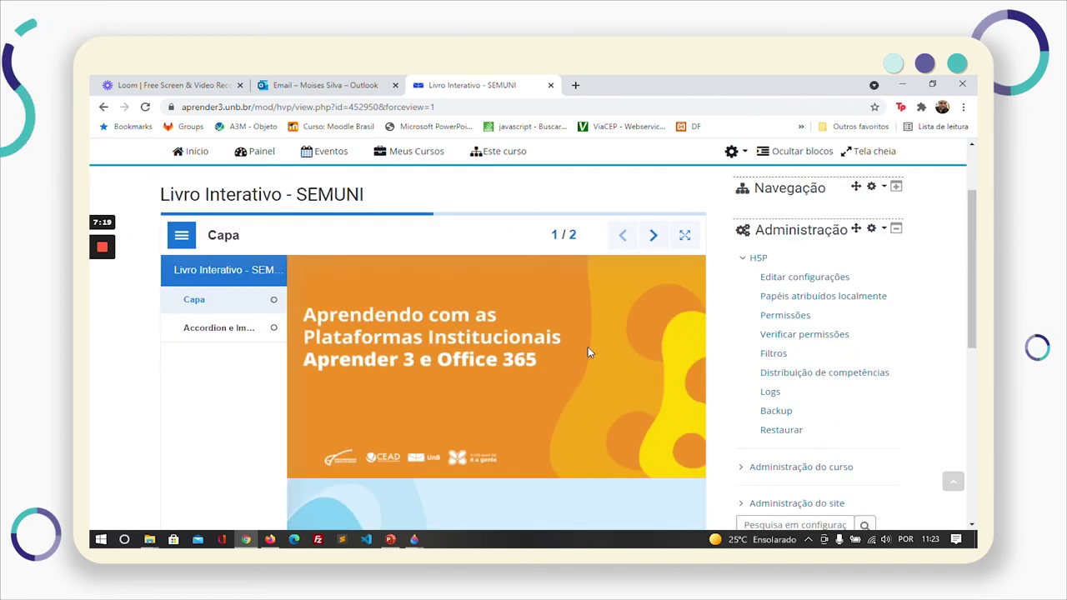
left_click(684, 235)
scroll(724, 313, "down", 3)
scroll(724, 320, "down", 3)
scroll(681, 370, "up", 5)
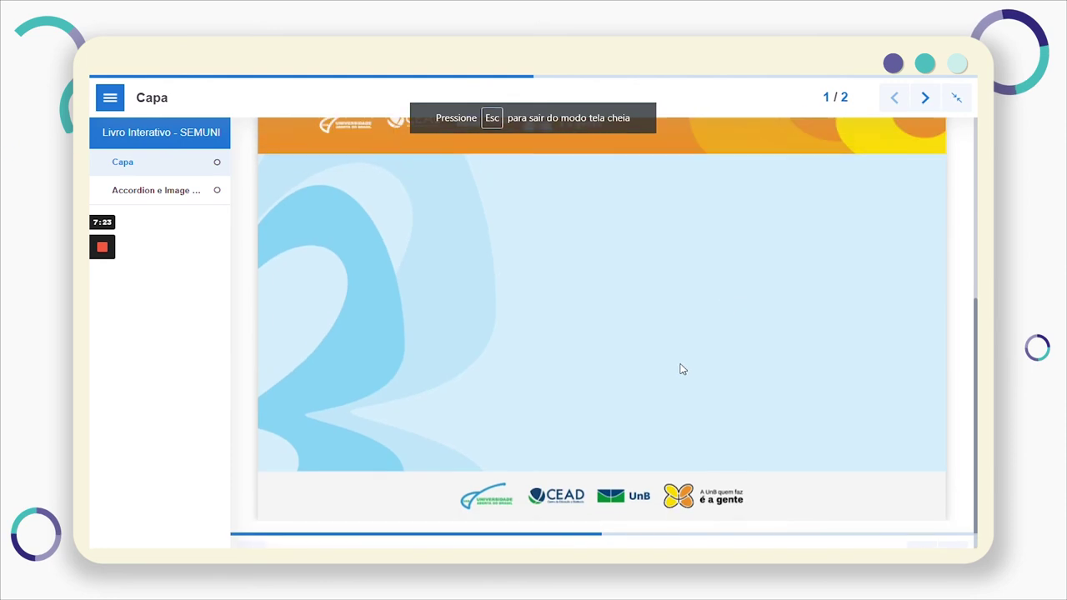
scroll(684, 278, "down", 4)
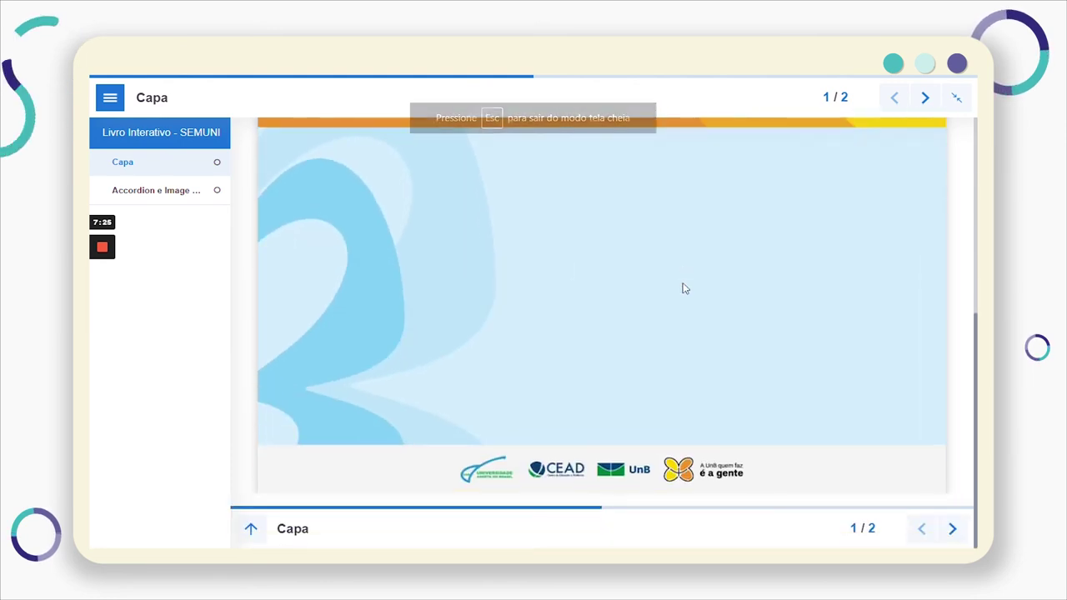
scroll(684, 283, "up", 4)
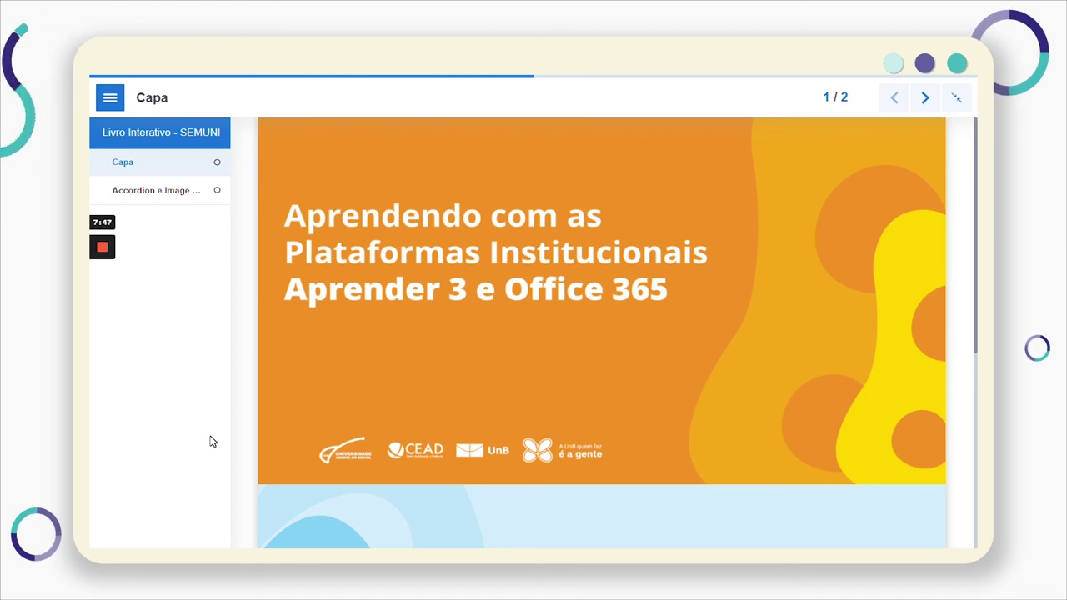
Step: Open the "Accordion e Image Hostpot" chapter, leave full screen, and expand the Teste, Teste 2 and Teste 3 panels
left_click(185, 194)
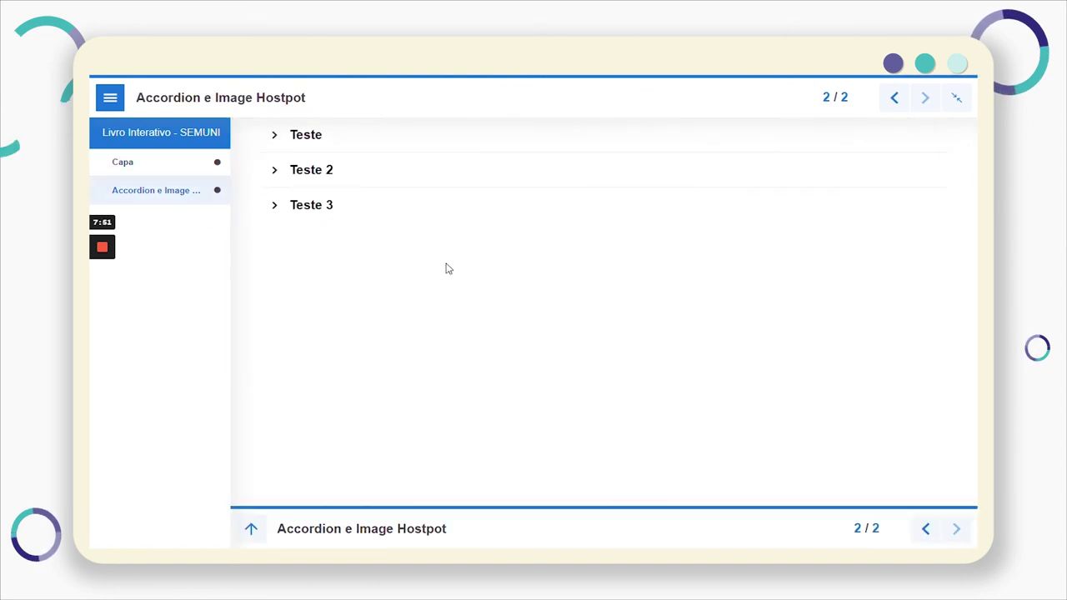
key("Escape")
scroll(424, 353, "down", 2)
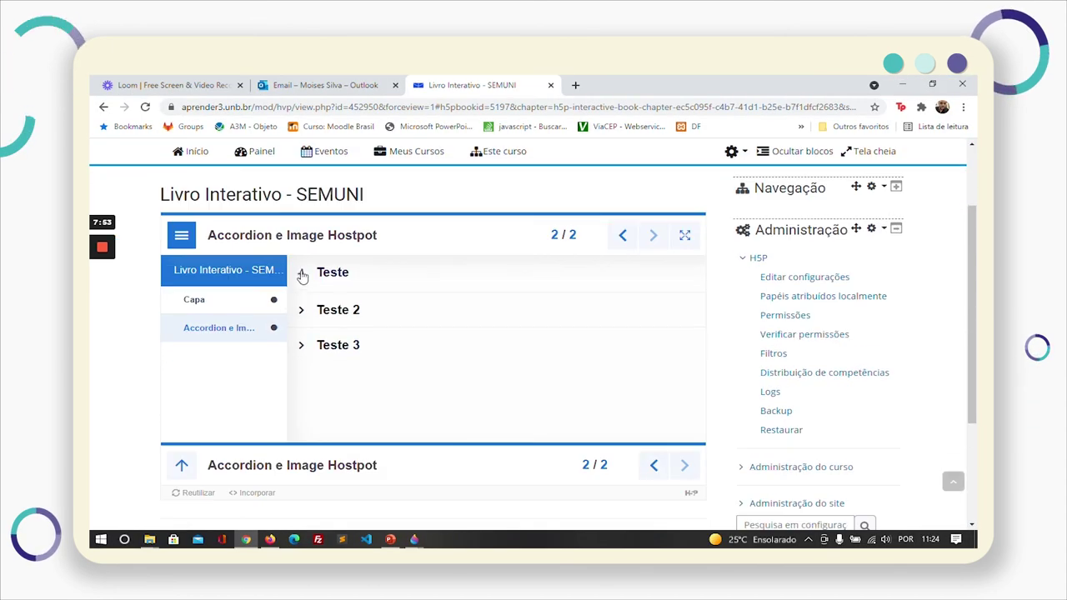
left_click(307, 272)
left_click(307, 331)
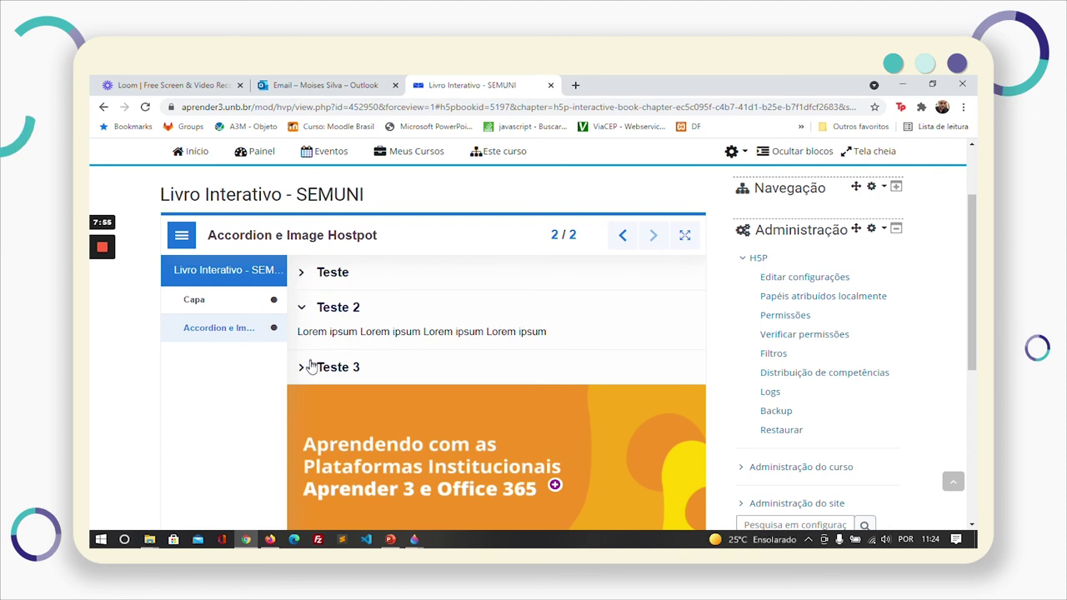
left_click(301, 364)
scroll(614, 408, "down", 2)
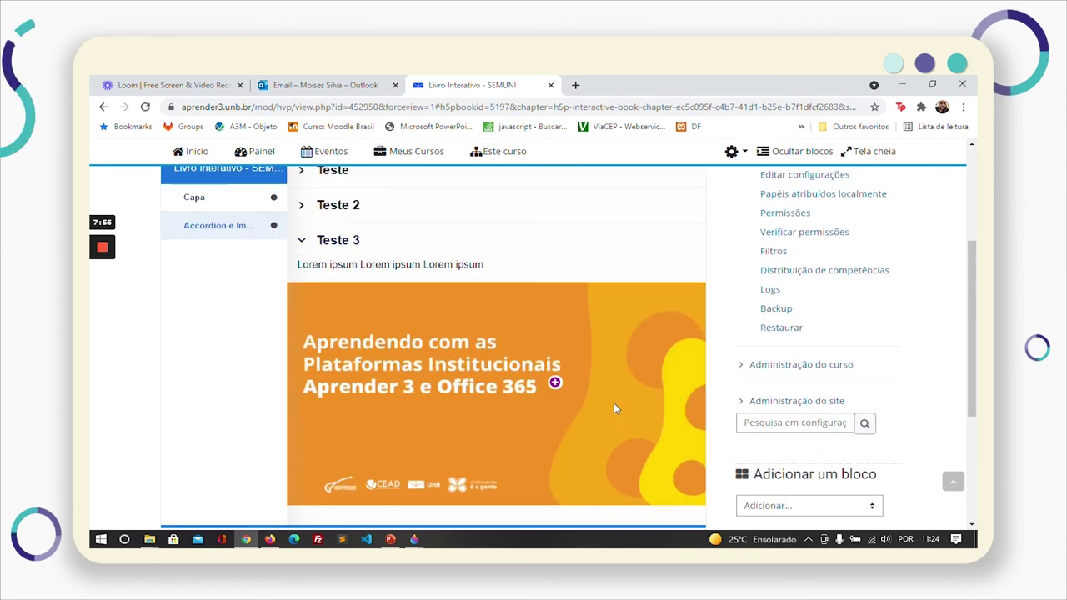
Step: Open the hotspot beside "Aprender 3 e Office 365" on the image and close its pop-up text
left_click(555, 383)
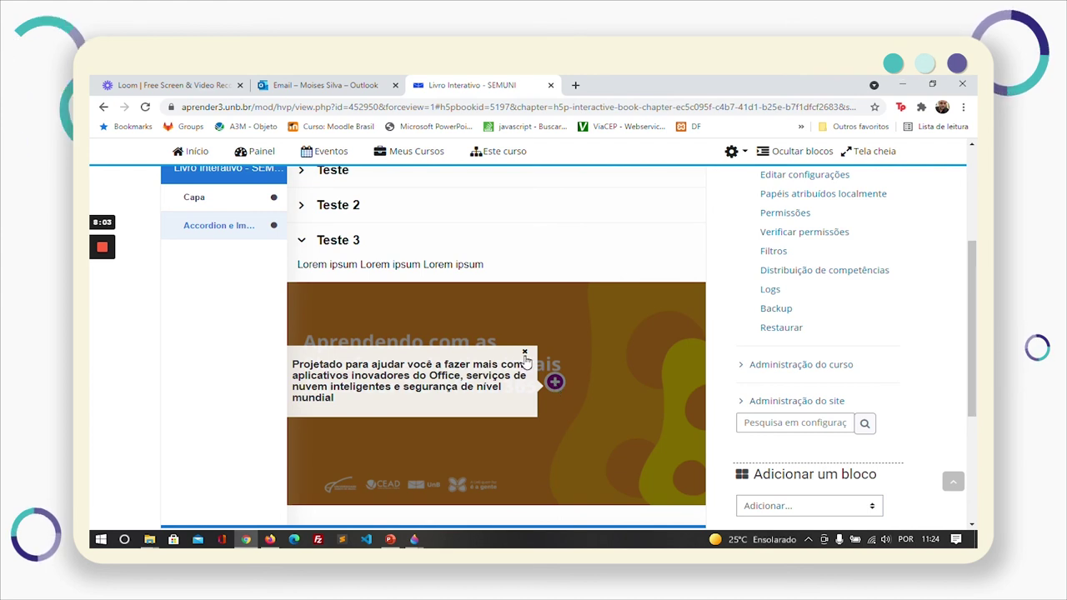
left_click(525, 353)
scroll(528, 398, "up", 1)
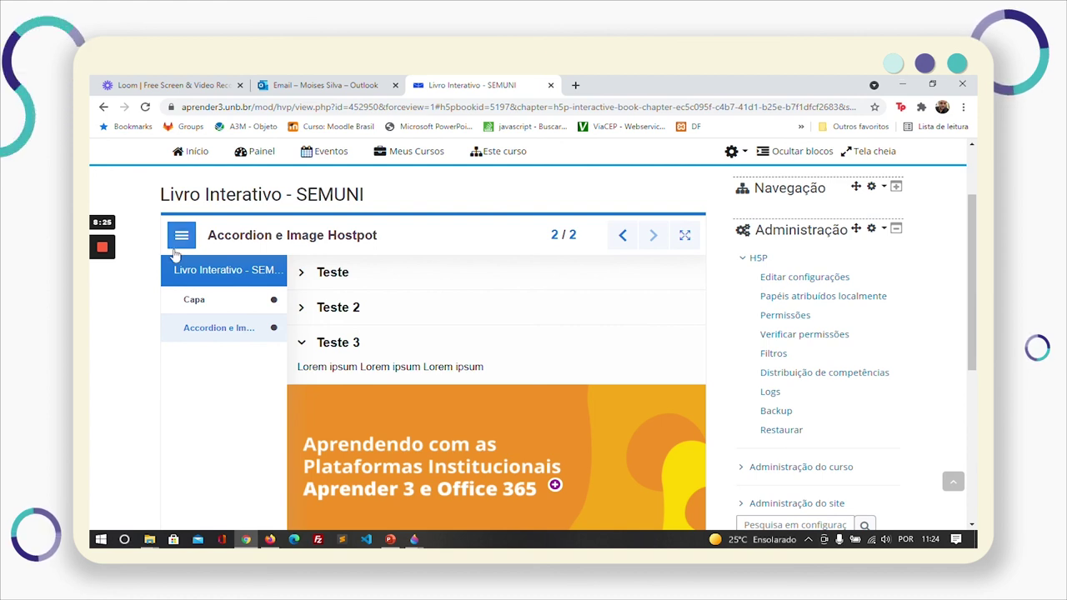
mouse_move(92, 252)
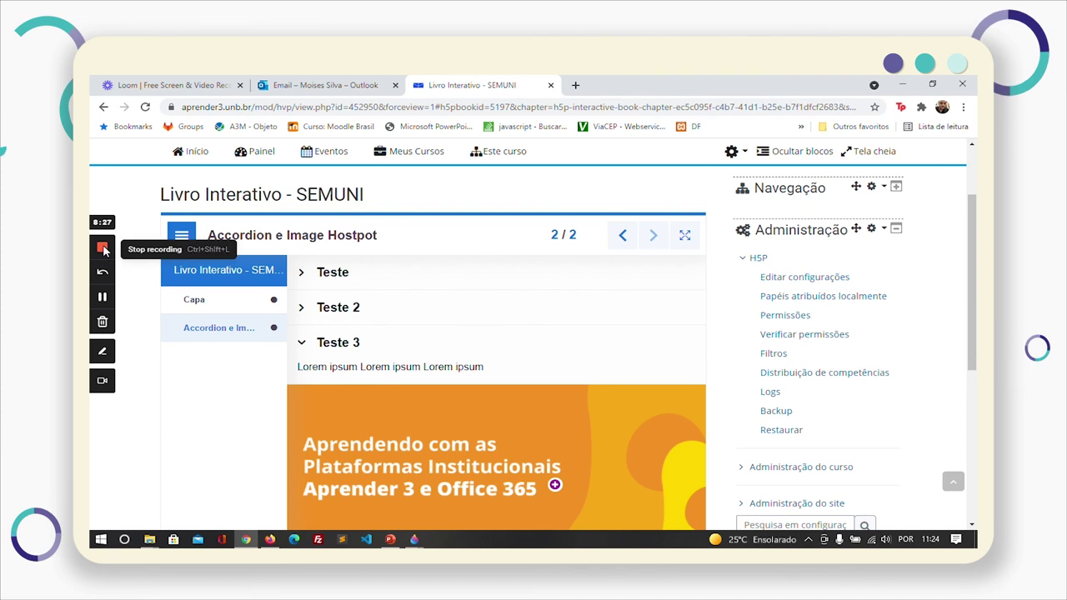
left_click(102, 246)
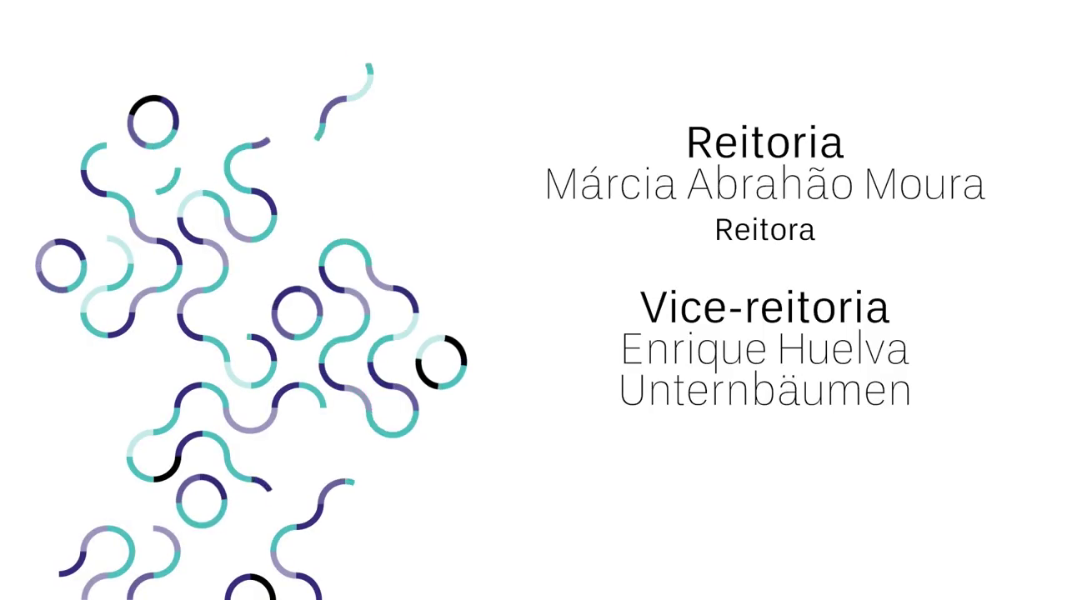